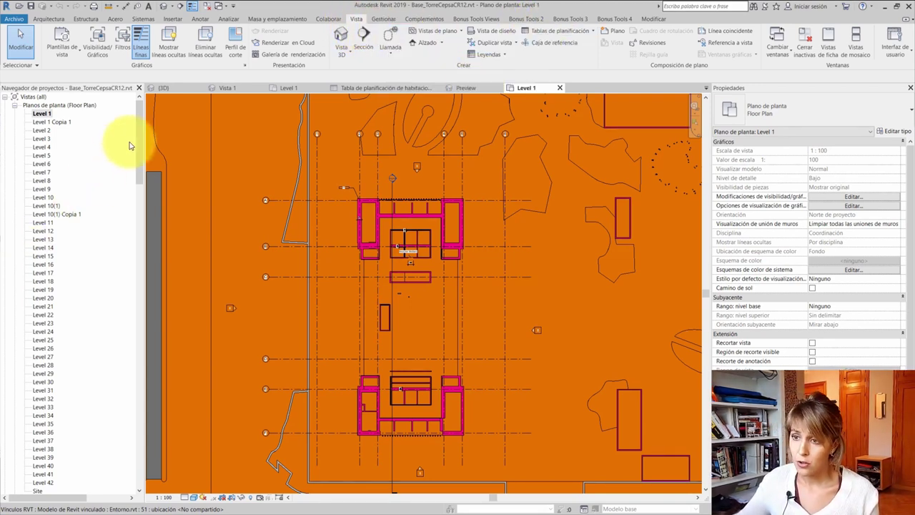
Start a new Schedule/Quantities table from the Schedules/Quantities branch and the View ribbon.
scroll(127, 171, "down", 5)
scroll(121, 309, "down", 15)
scroll(126, 293, "up", 8)
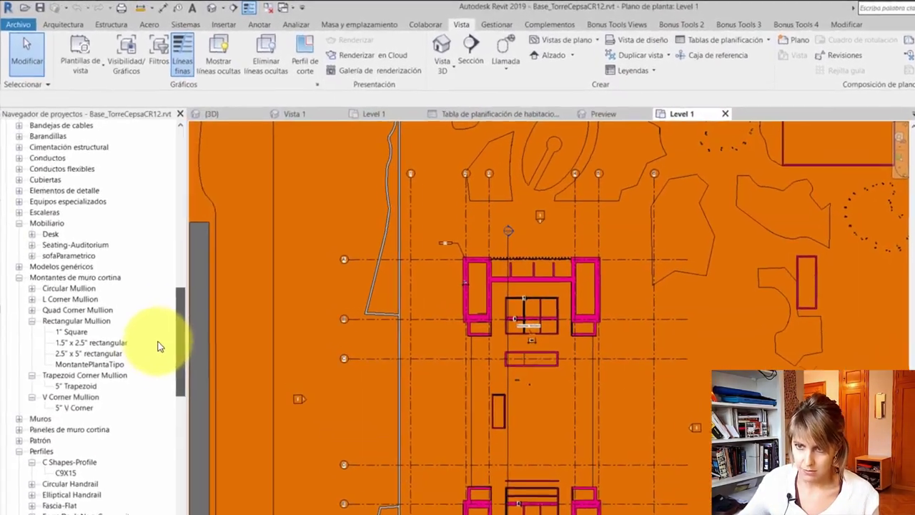
scroll(125, 300, "up", 8)
scroll(127, 308, "up", 1)
left_click(57, 269)
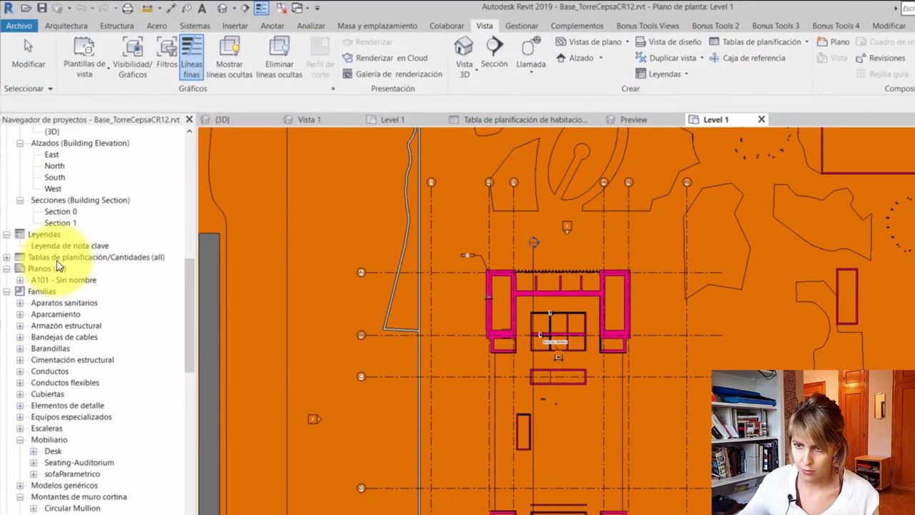
right_click(58, 261)
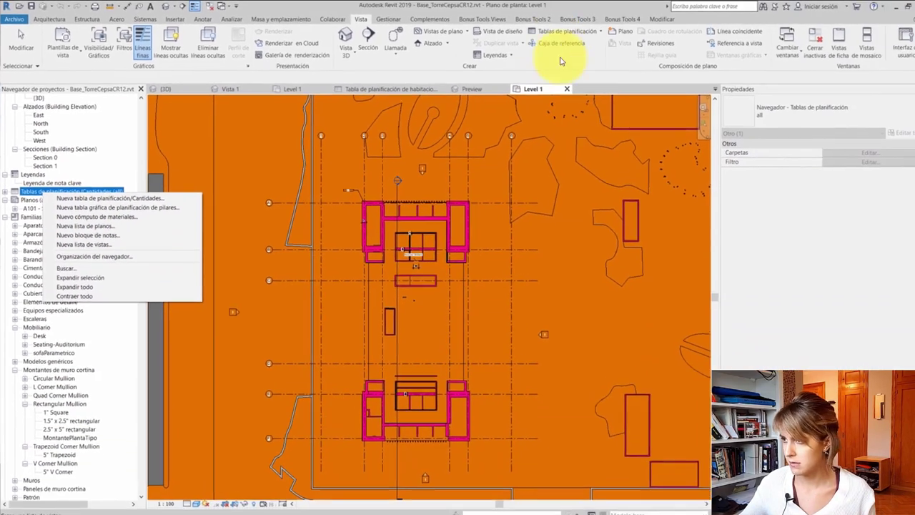
left_click(552, 32)
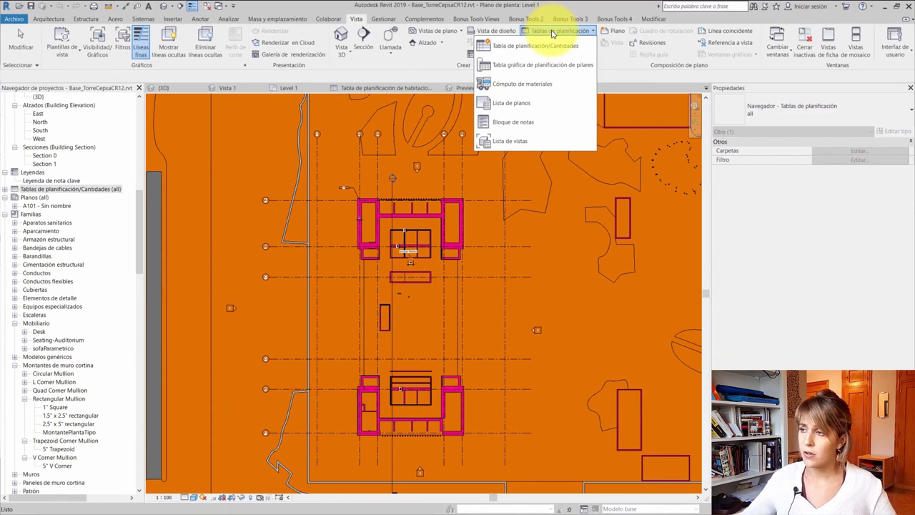
left_click(544, 45)
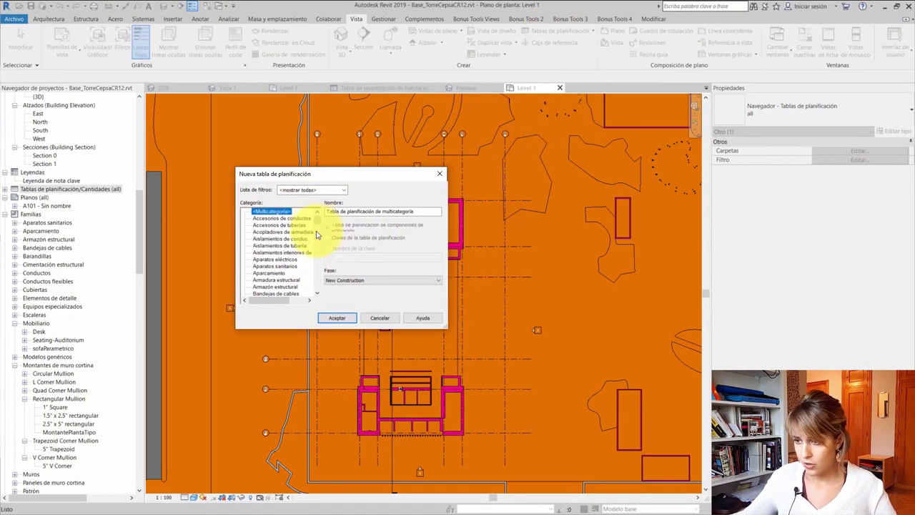
Create a Habitaciones (Rooms) schedule in the New Construction phase.
mouse_move(315, 219)
left_mouse_down()
mouse_move(317, 266)
mouse_move(306, 204)
mouse_move(317, 204)
left_mouse_up()
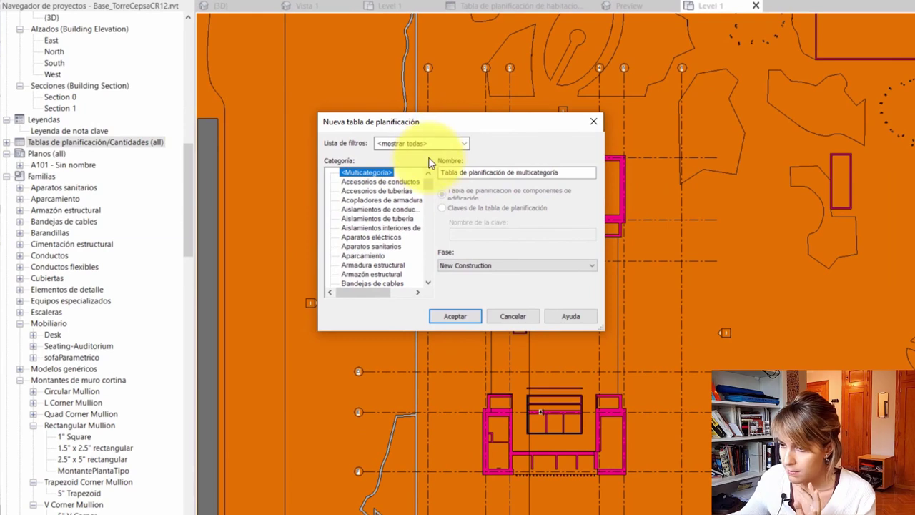
mouse_move(431, 188)
left_mouse_down()
mouse_move(427, 240)
mouse_move(426, 227)
left_mouse_up()
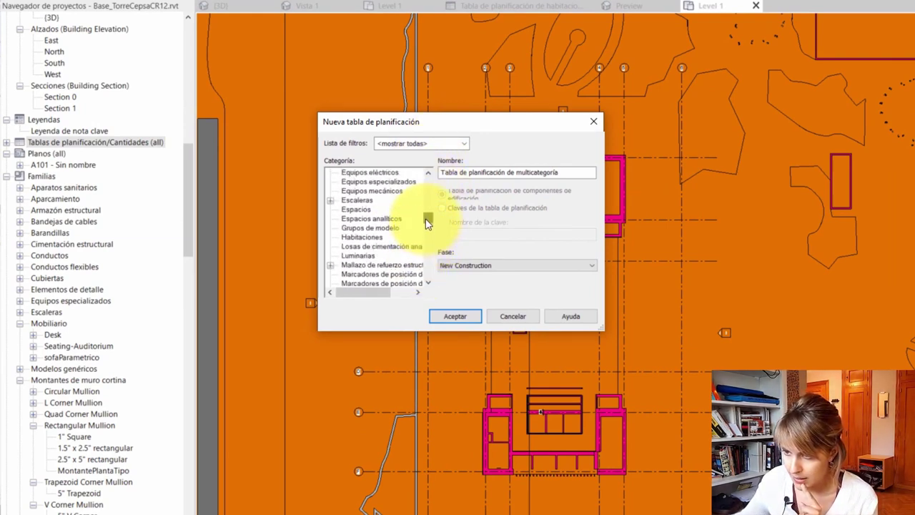
left_click(386, 208)
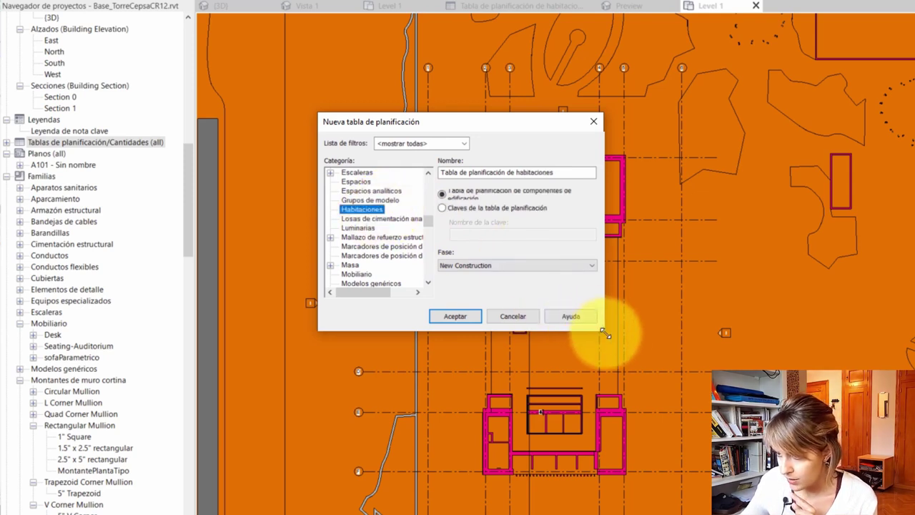
mouse_move(604, 332)
left_mouse_down()
mouse_move(659, 402)
mouse_move(755, 404)
left_mouse_up()
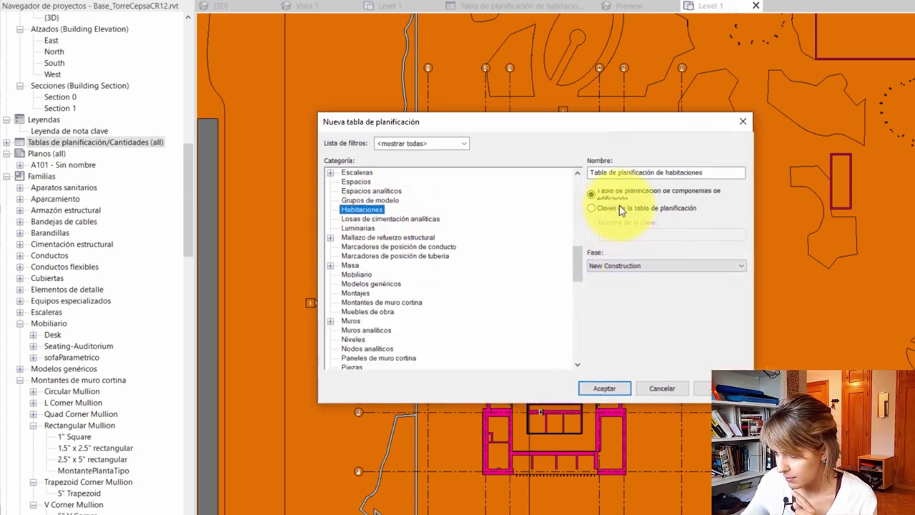
left_click(622, 267)
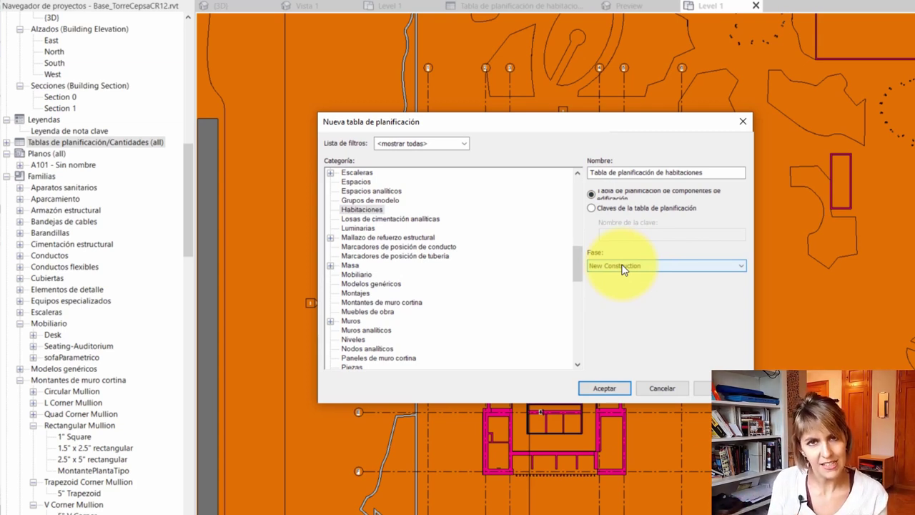
left_click(611, 388)
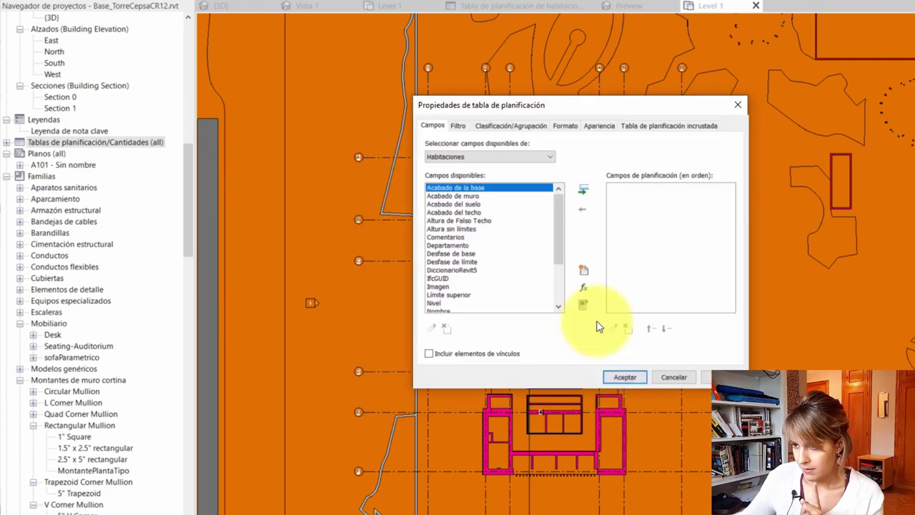
Add the Área, Nombre and Nivel fields and generate the room schedule table.
scroll(560, 222, "down", 2)
scroll(551, 207, "up", 3)
left_click(545, 187)
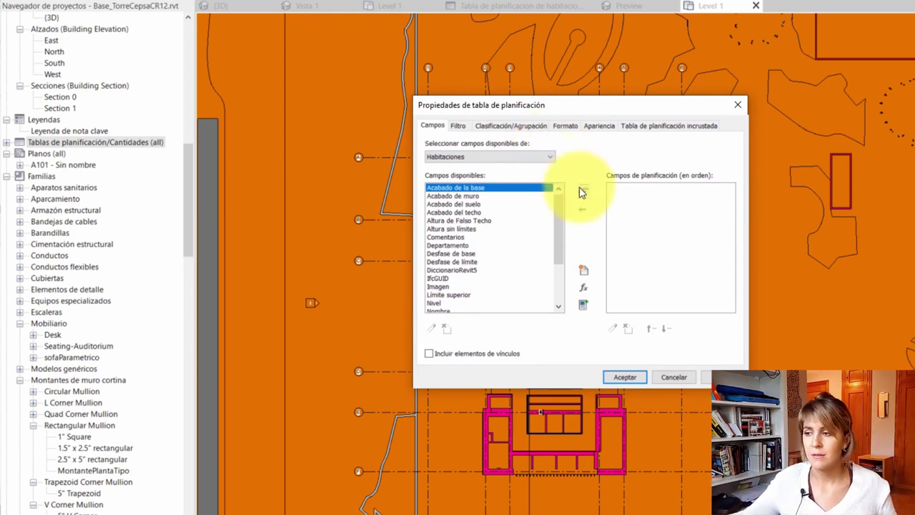
left_click_drag(558, 226, 557, 266)
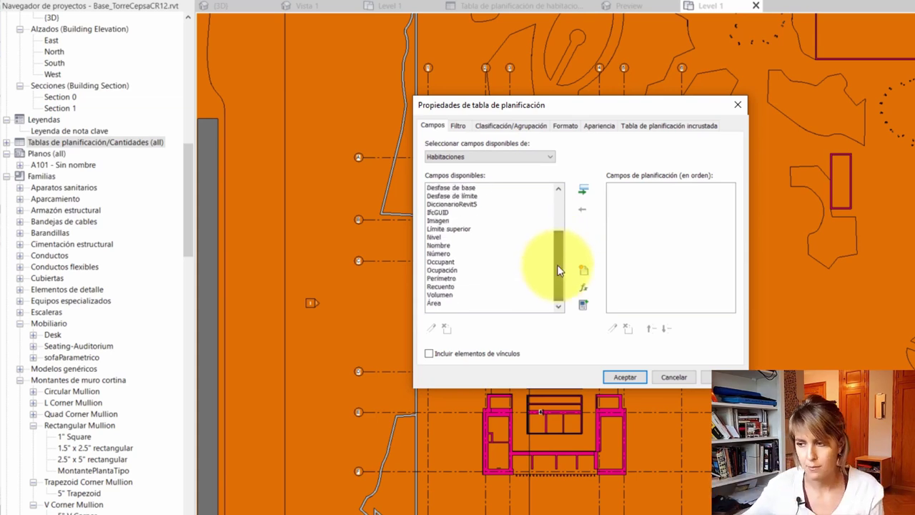
left_click(460, 307)
left_click(583, 189)
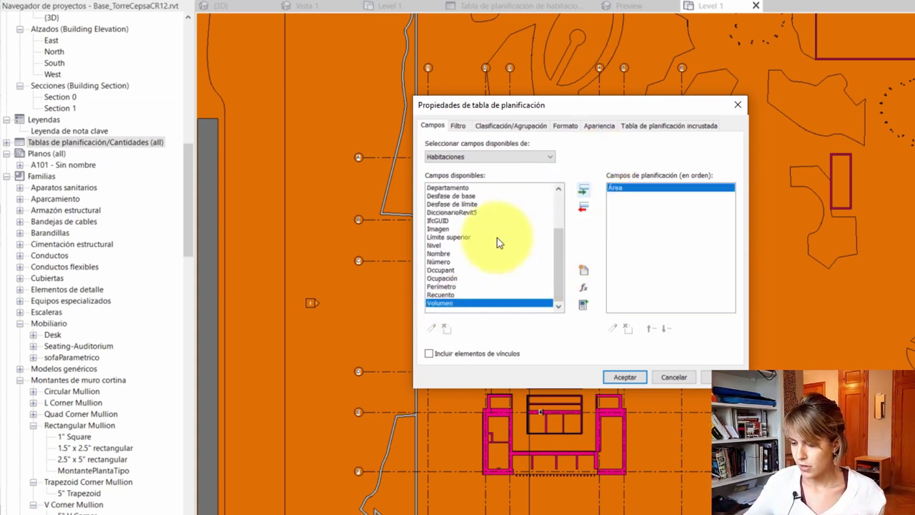
left_click(437, 255)
left_click(583, 189)
left_click(431, 253)
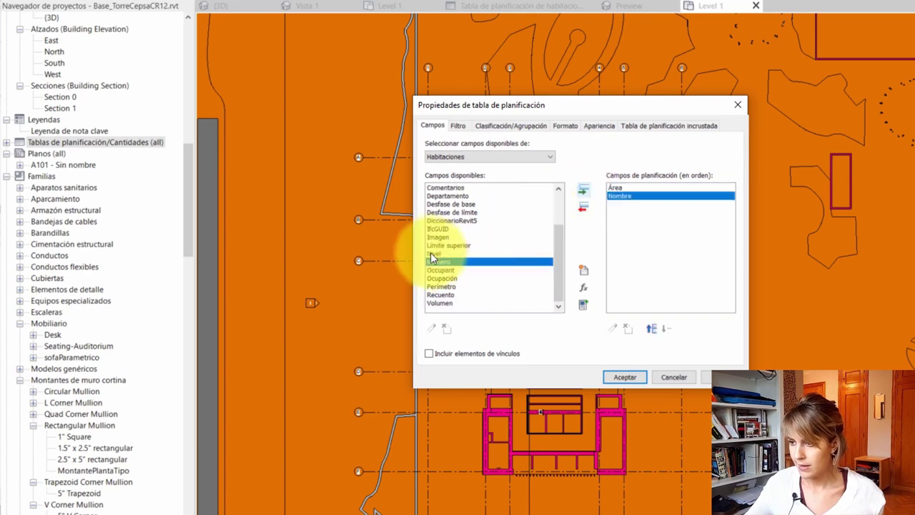
left_click(583, 190)
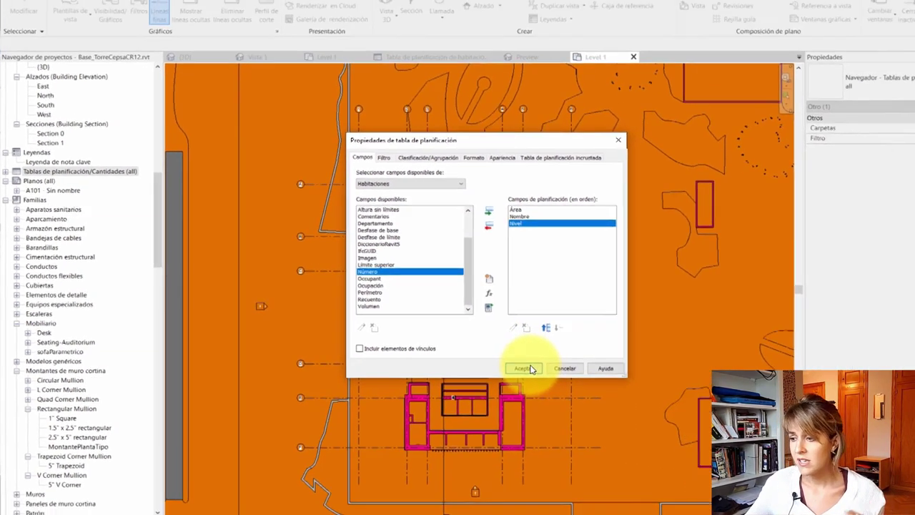
left_click(529, 368)
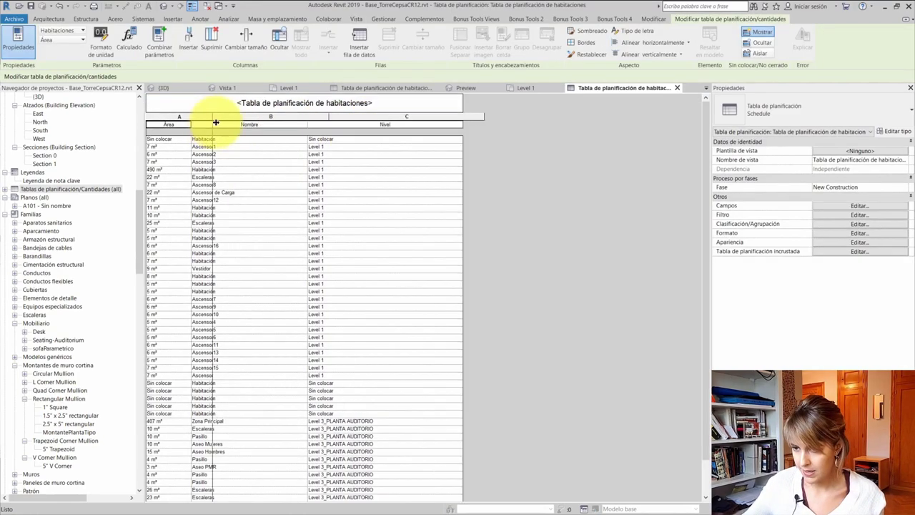
Inspect the Área, Nivel and Nombre cells of the room table, then reopen its field settings.
scroll(267, 251, "down", 2)
scroll(267, 250, "up", 2)
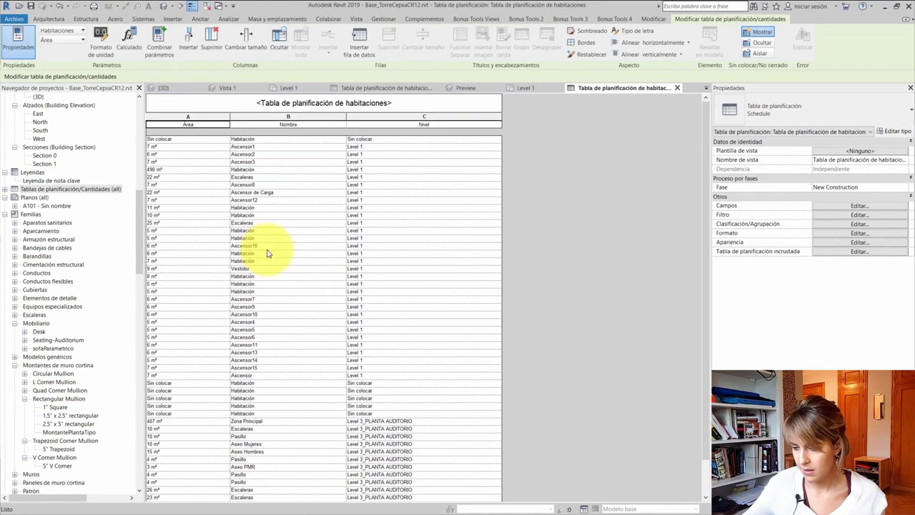
scroll(266, 246, "down", 2)
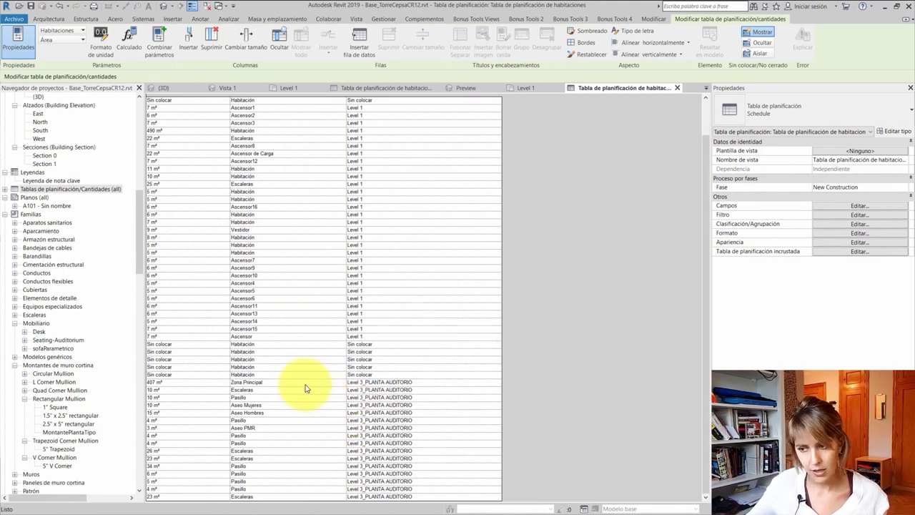
left_click_drag(196, 349, 202, 381)
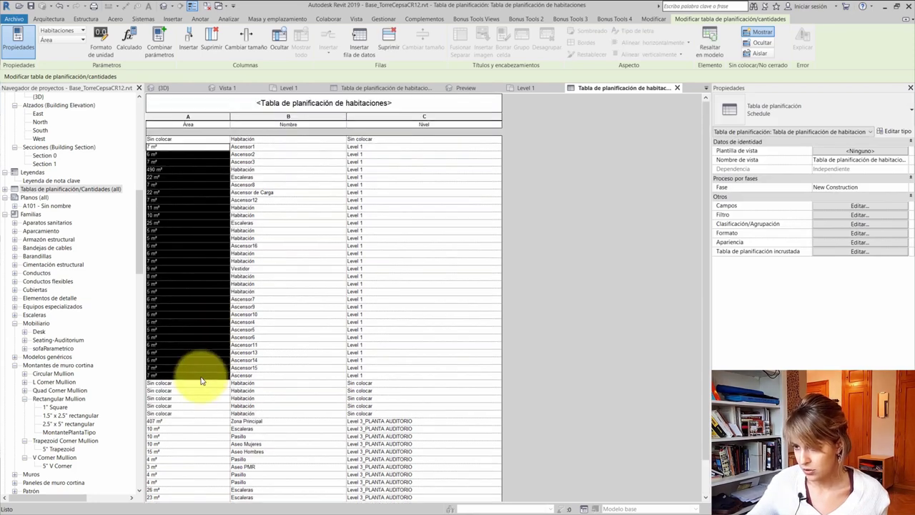
left_click_drag(360, 374, 366, 153)
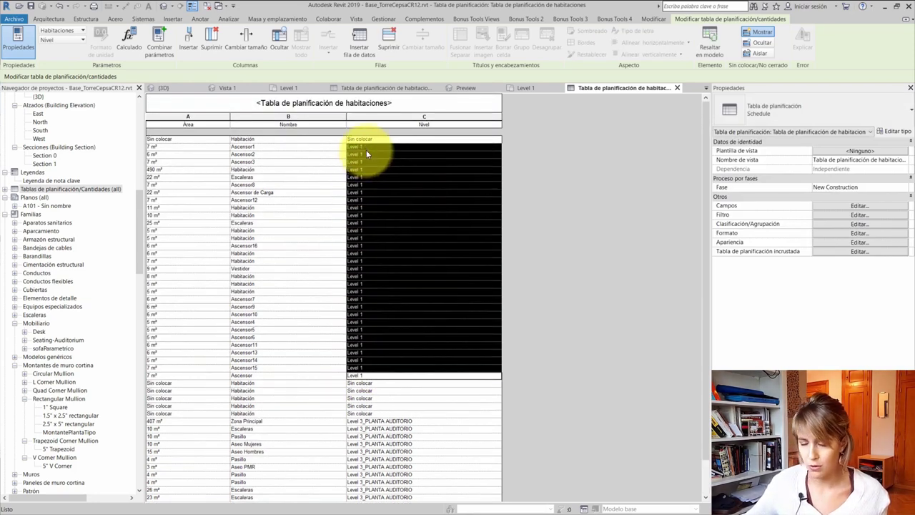
left_click(286, 169)
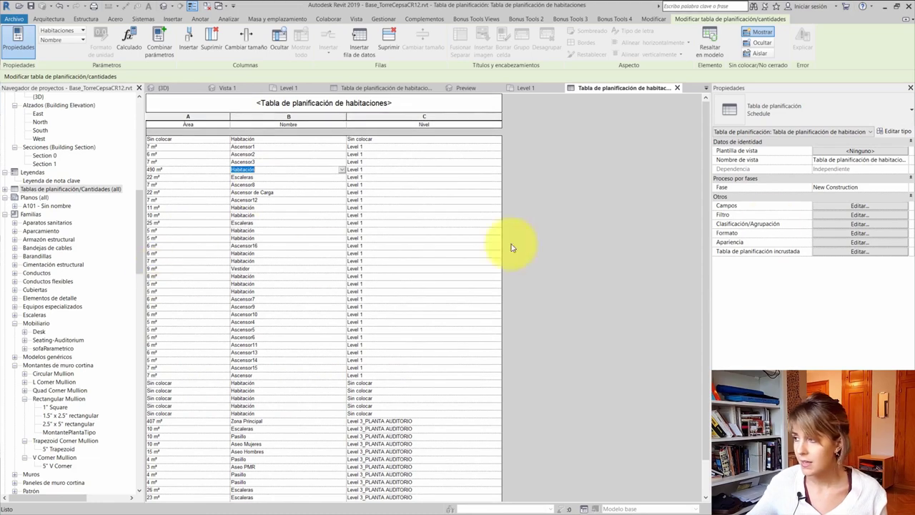
left_click(850, 206)
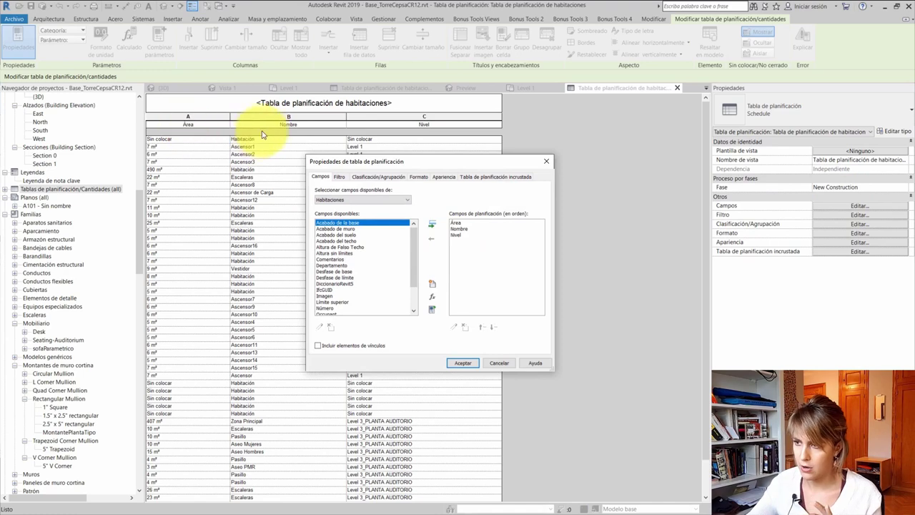
Move the field settings dialog aside and make the room schedule the active view again.
left_click_drag(410, 156, 492, 144)
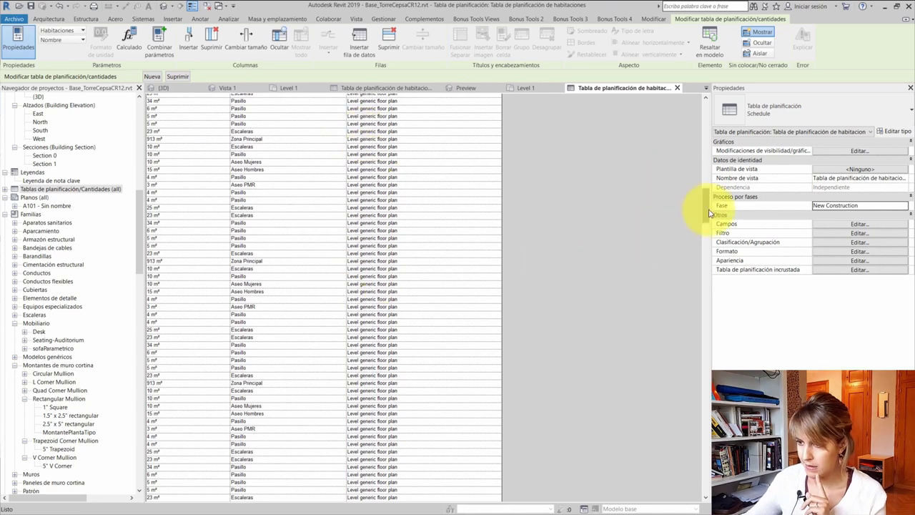
mouse_move(710, 213)
left_mouse_down()
mouse_move(675, 499)
mouse_move(662, 130)
mouse_move(71, 343)
left_mouse_up()
scroll(101, 351, "down", 5)
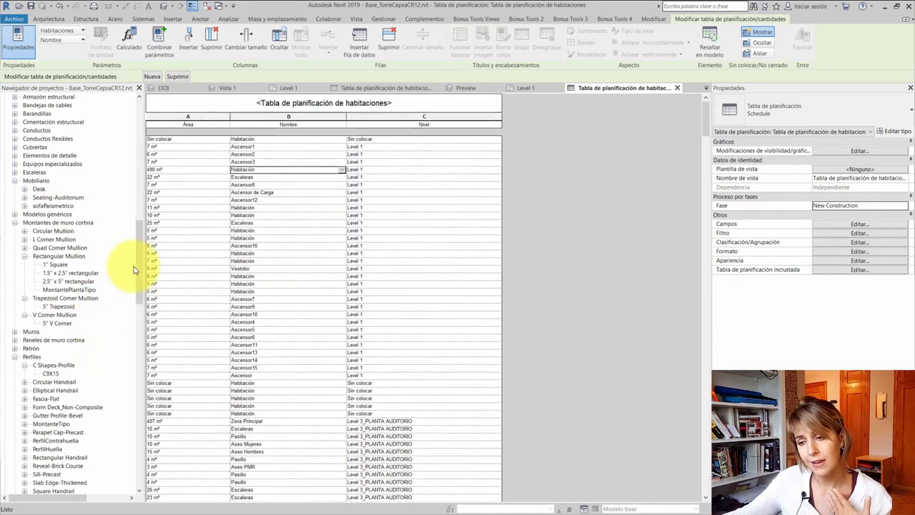
left_click_drag(134, 270, 158, 466)
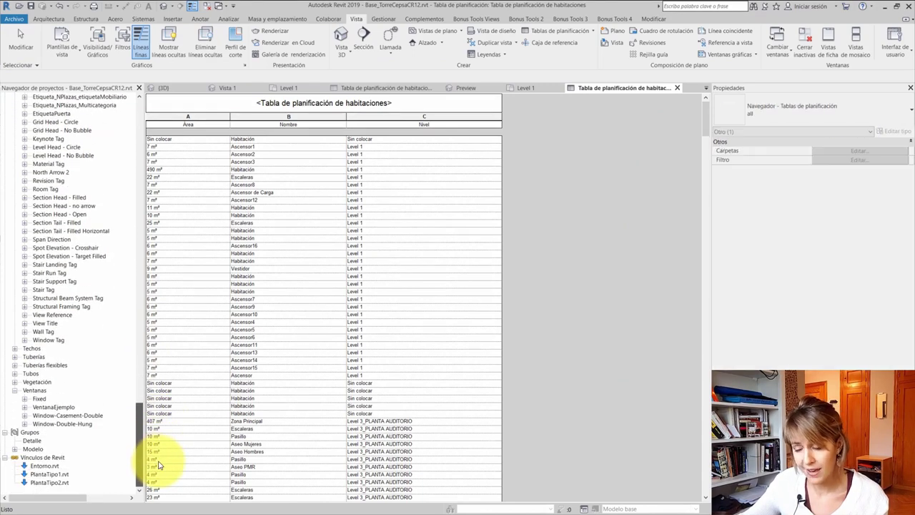
left_click(708, 170)
scroll(682, 180, "down", 10)
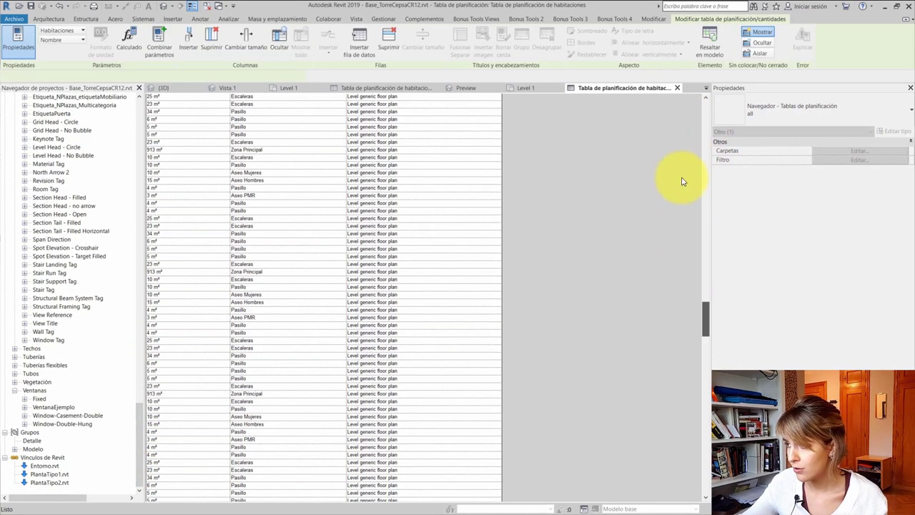
Exclude elements from linked models in the schedule, then narrow the Área column.
left_click(681, 181)
scroll(684, 245, "down", 2)
scroll(684, 245, "down", 1)
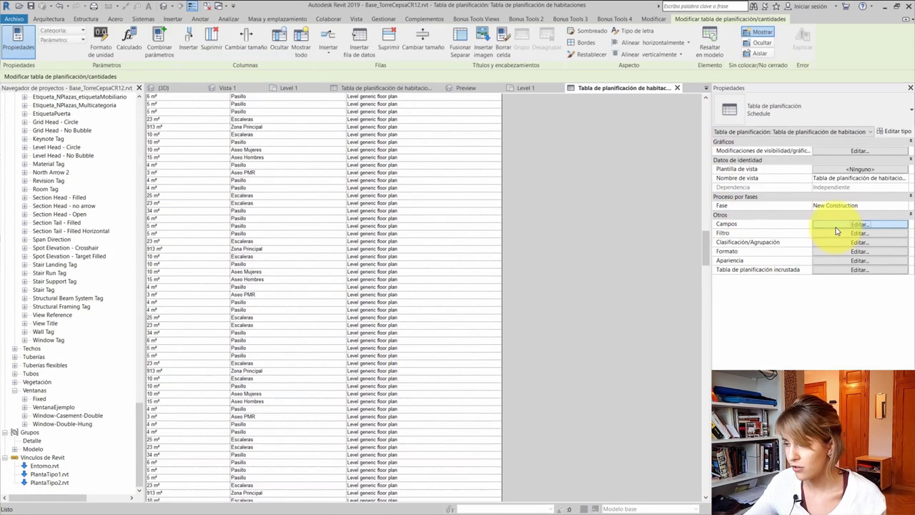
left_click(836, 226)
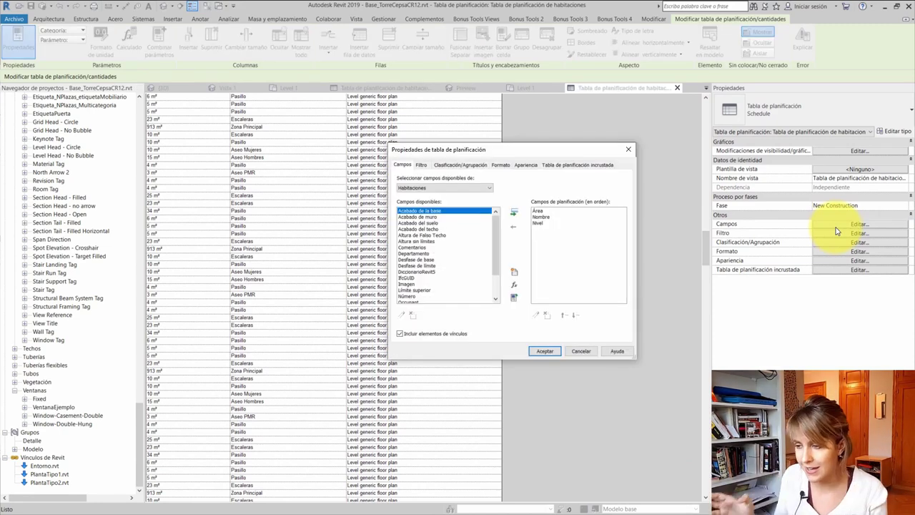
left_click(399, 333)
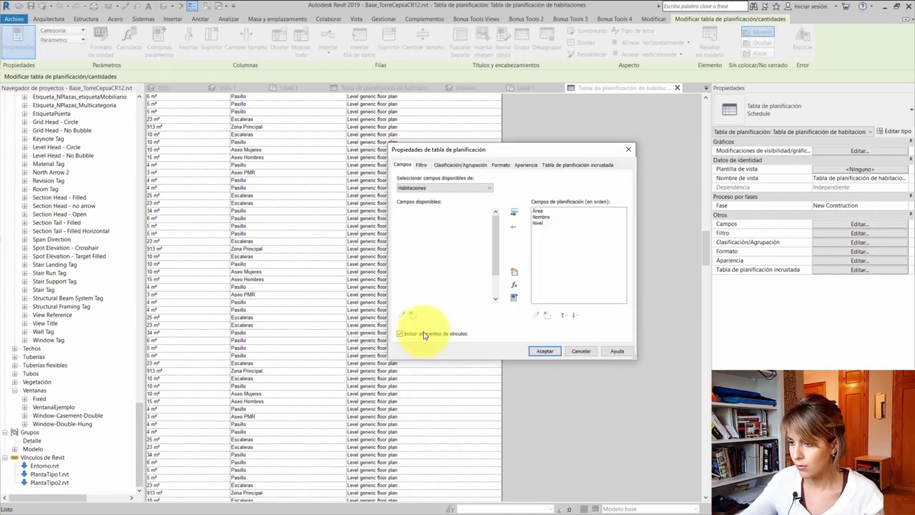
left_click(534, 352)
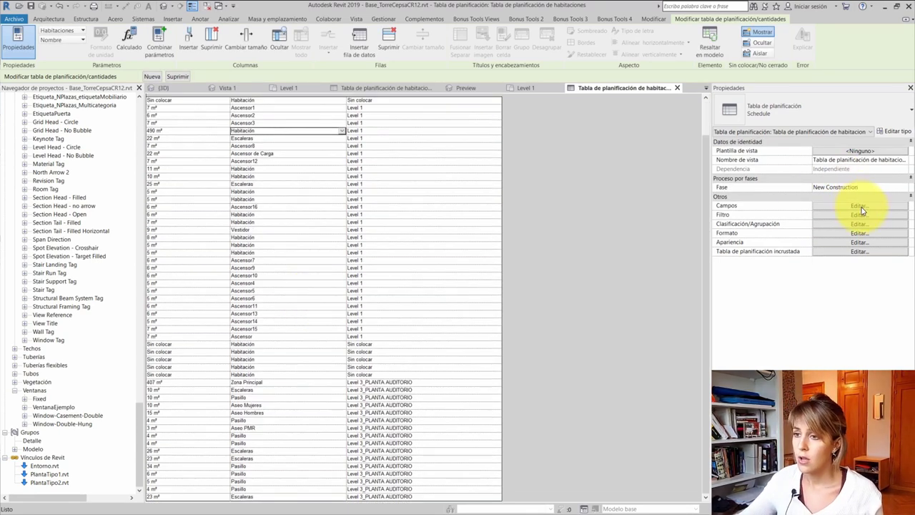
scroll(389, 194, "up", 2)
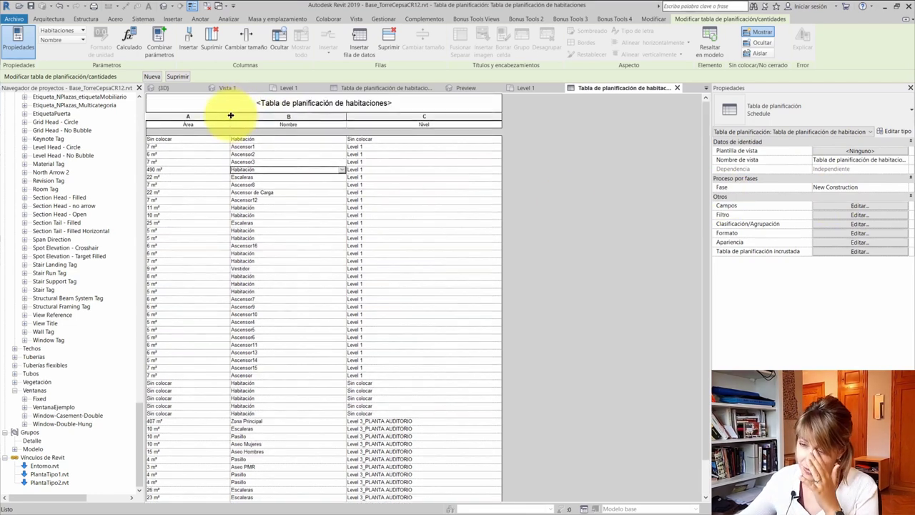
left_click_drag(230, 115, 197, 116)
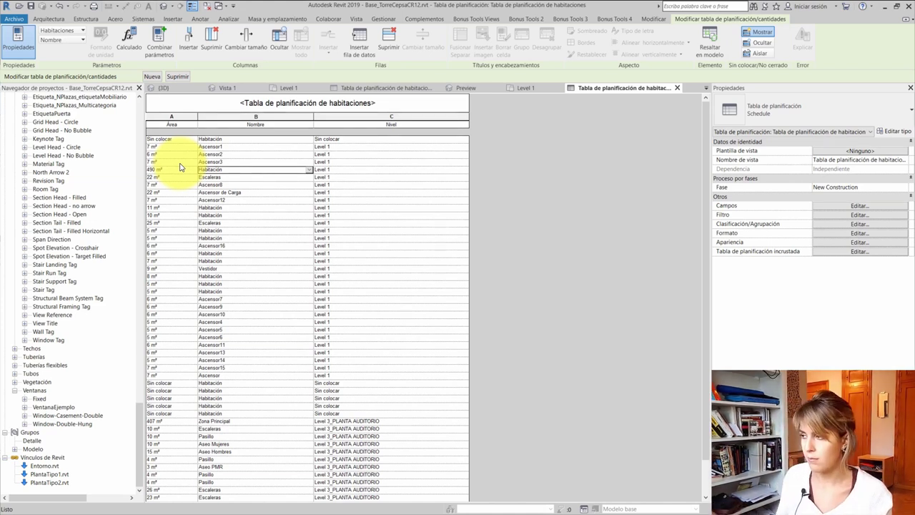
Add a calculated Área-type field AreaMult with a formula multiplying Área, fixing the comma error.
left_click(859, 205)
left_click_drag(493, 162, 348, 141)
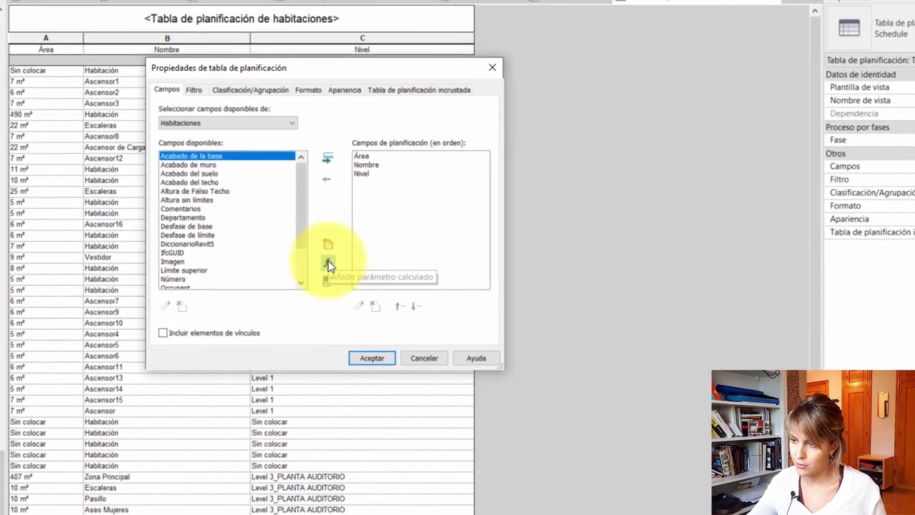
left_click(367, 273)
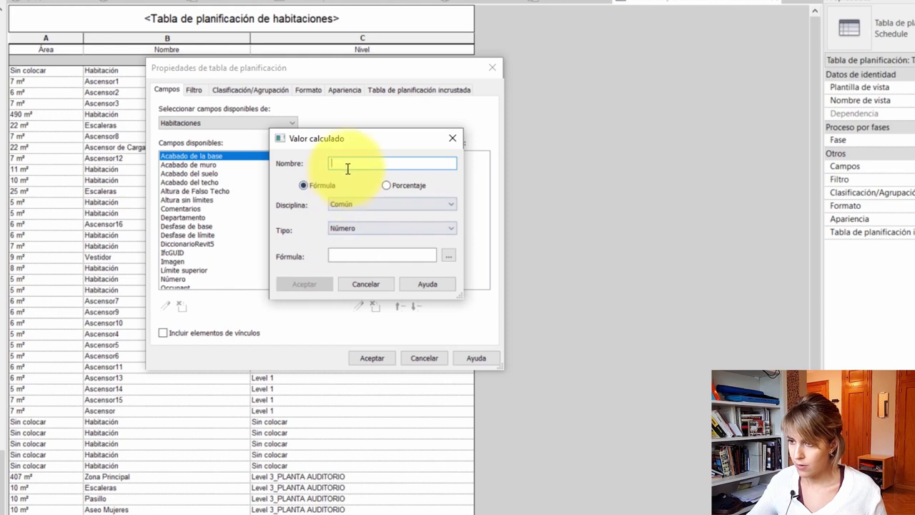
type("AreaMult")
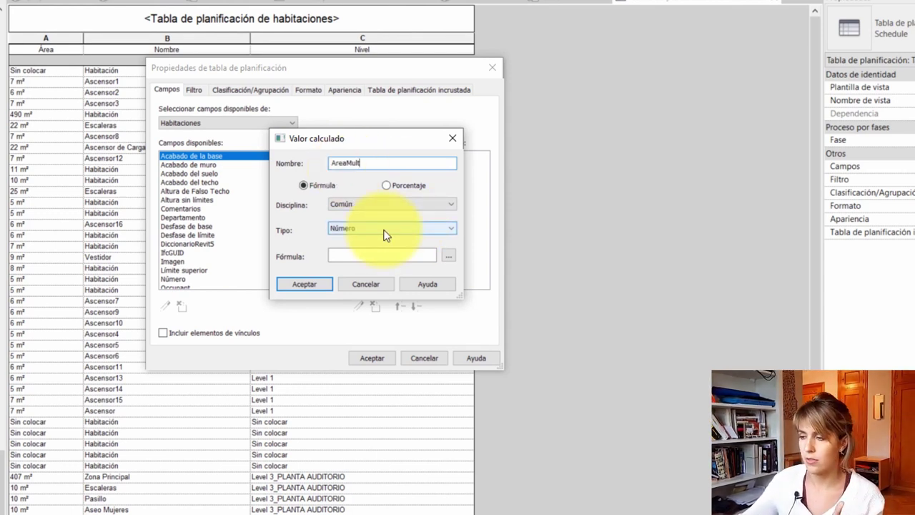
left_click(385, 235)
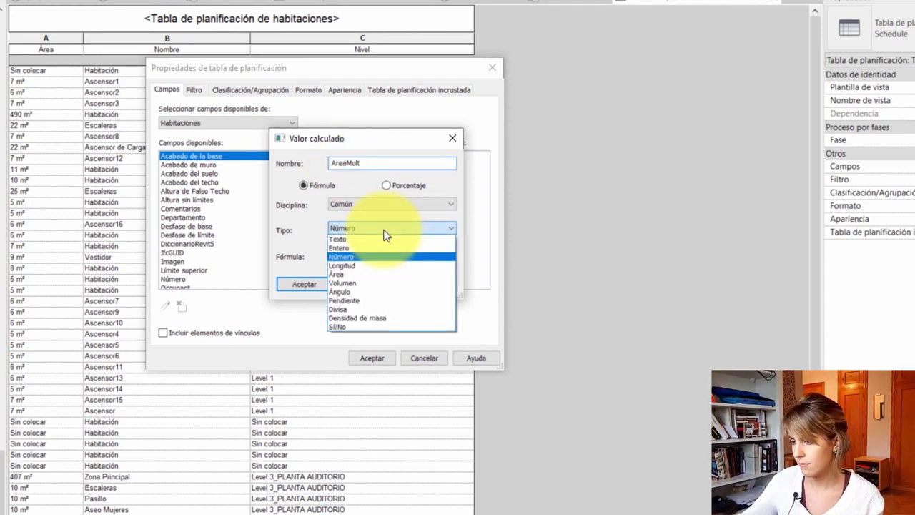
left_click(369, 274)
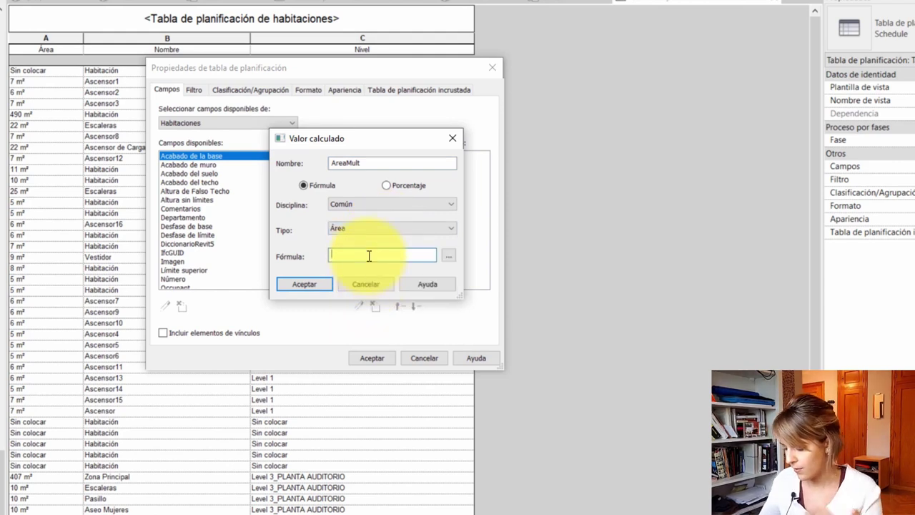
type("Ar")
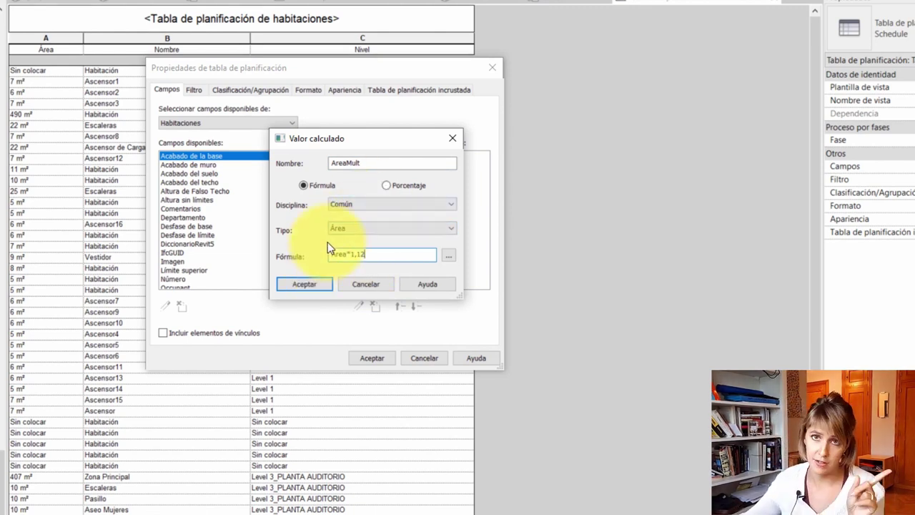
left_click(306, 283)
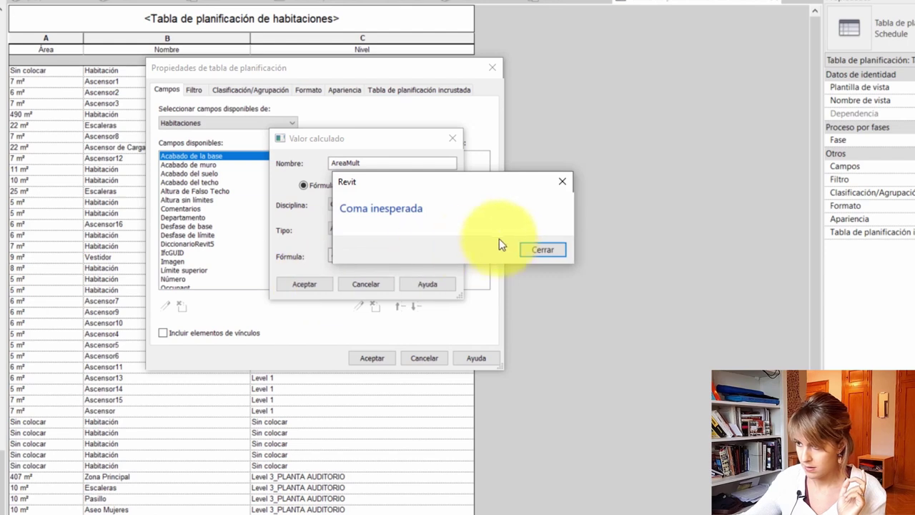
left_click(531, 251)
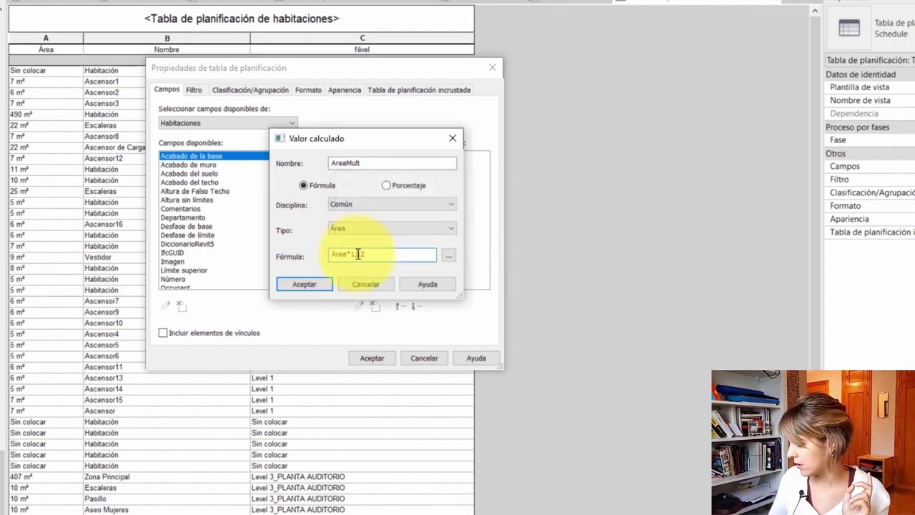
key("Return")
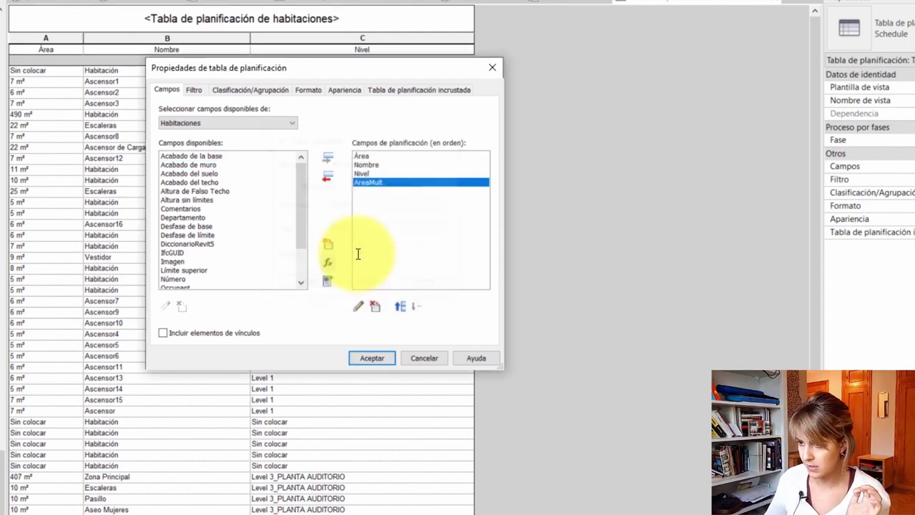
Apply the fields to show the AreaMult column, then narrow the Nivel column and review the rows.
left_click(370, 356)
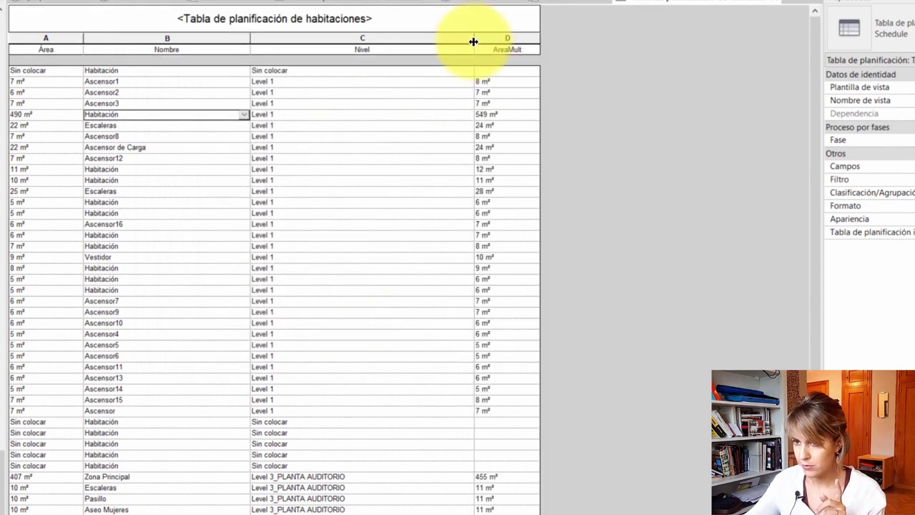
left_click_drag(474, 43, 370, 43)
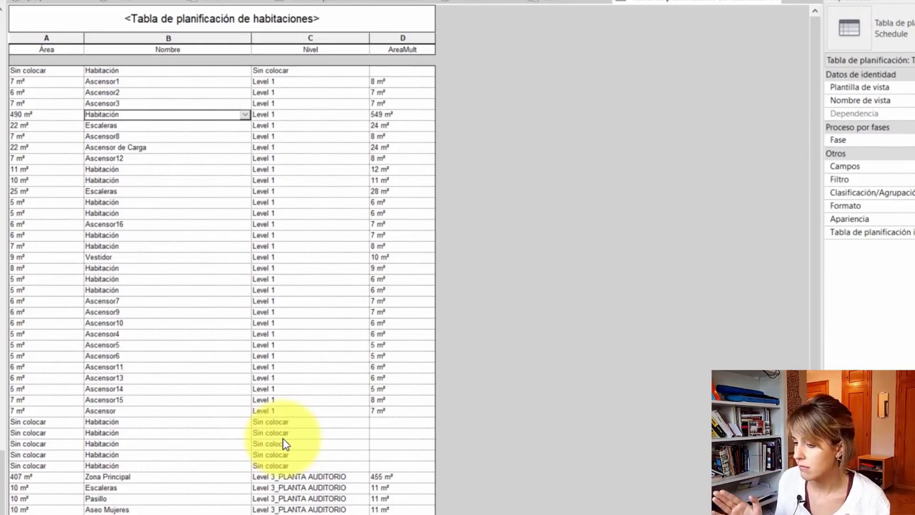
scroll(286, 436, "down", 2)
scroll(345, 216, "up", 2)
scroll(420, 264, "down", 1)
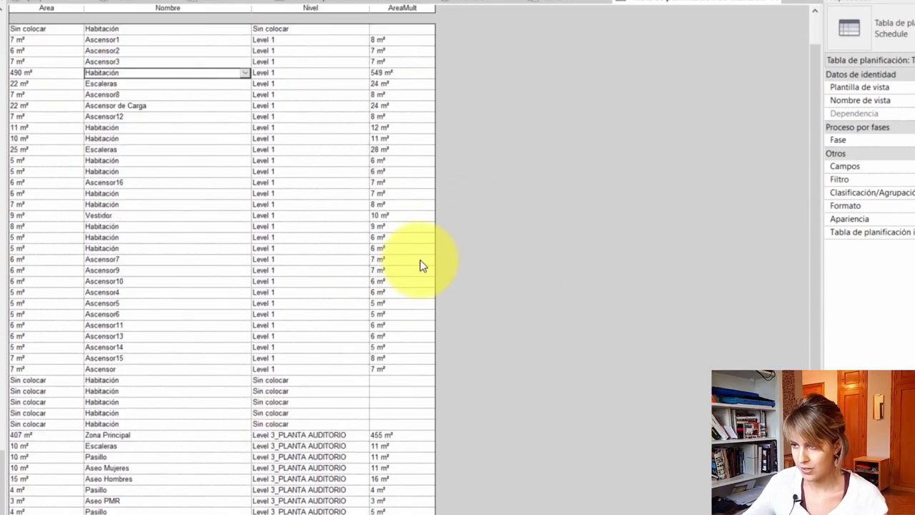
scroll(420, 264, "down", 1)
scroll(420, 265, "up", 3)
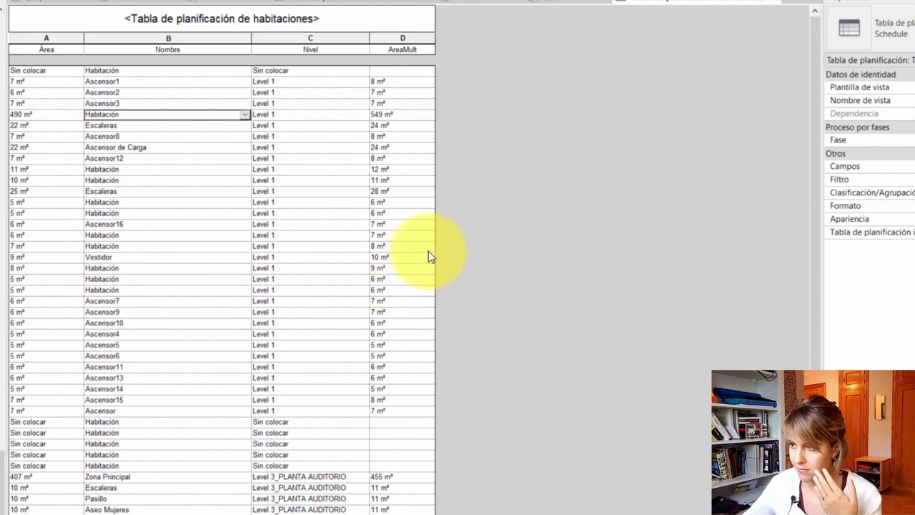
scroll(425, 254, "down", 2)
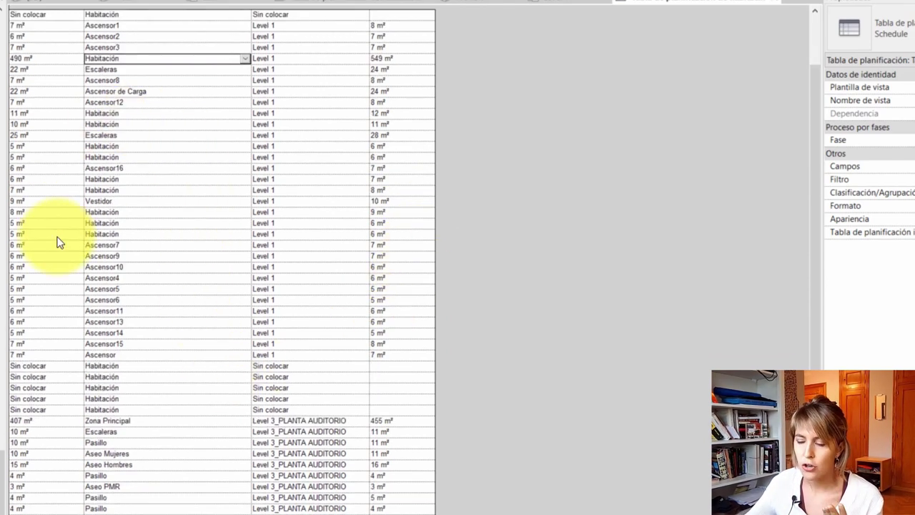
scroll(57, 239, "up", 2)
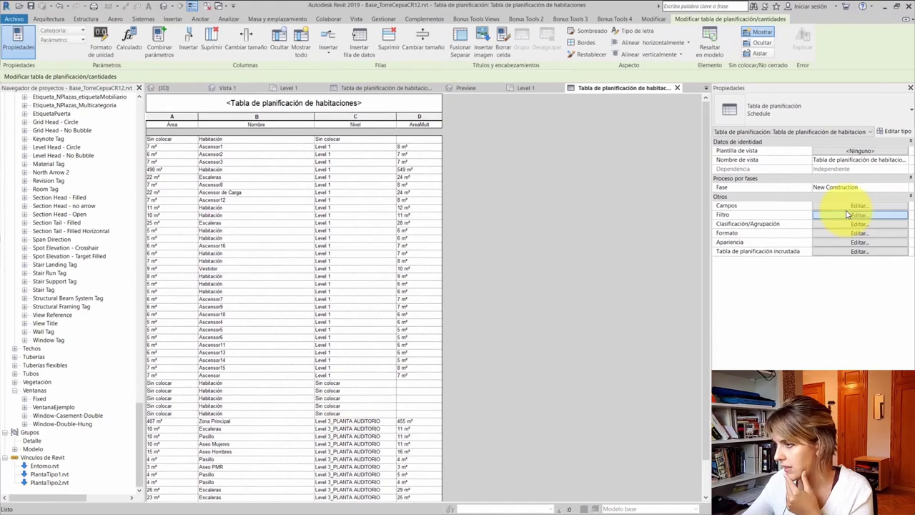
Filter the room schedule to rows where Área is greater than 0.
left_click(848, 215)
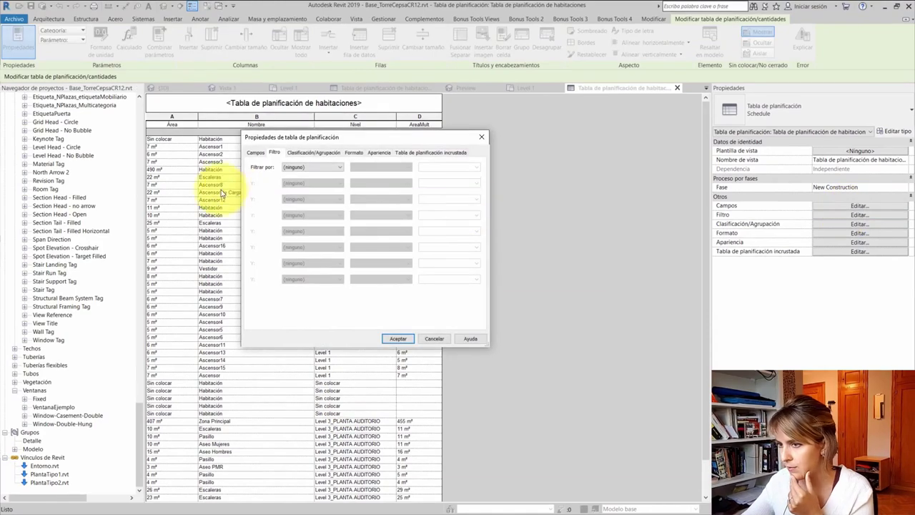
left_click(253, 153)
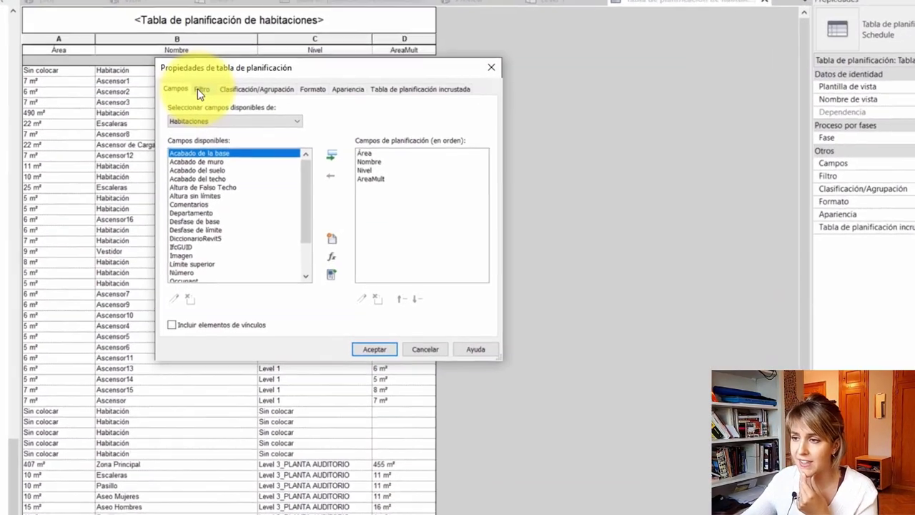
left_click(274, 153)
mouse_move(283, 64)
left_mouse_down()
mouse_move(405, 118)
mouse_move(409, 131)
left_mouse_up()
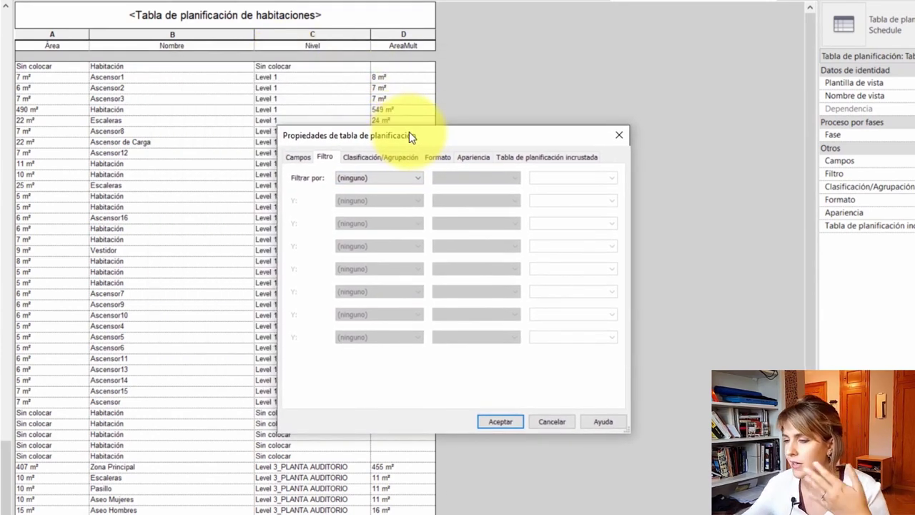
left_click_drag(410, 136, 409, 136)
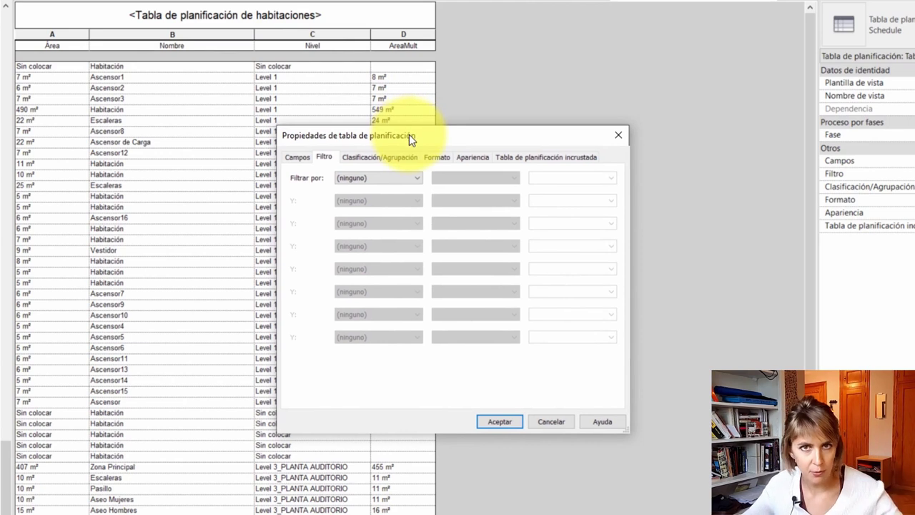
left_click(402, 179)
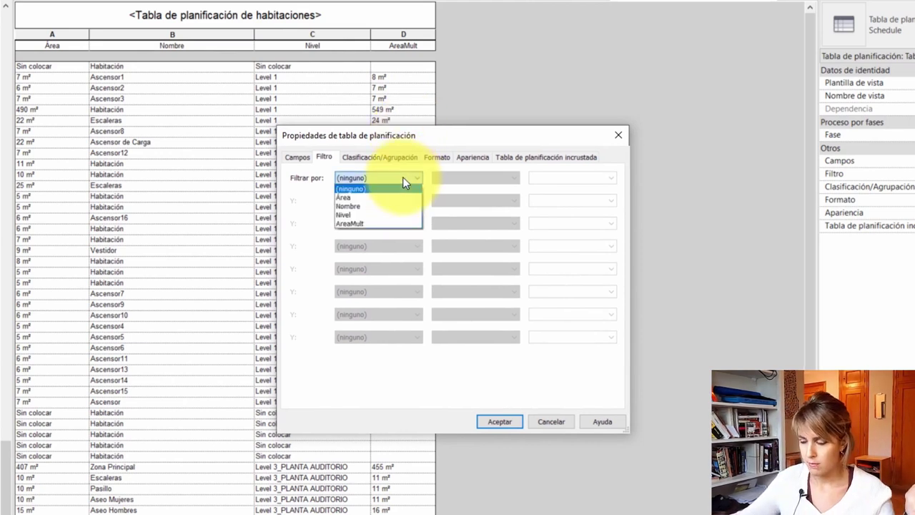
left_click(396, 195)
left_click(481, 184)
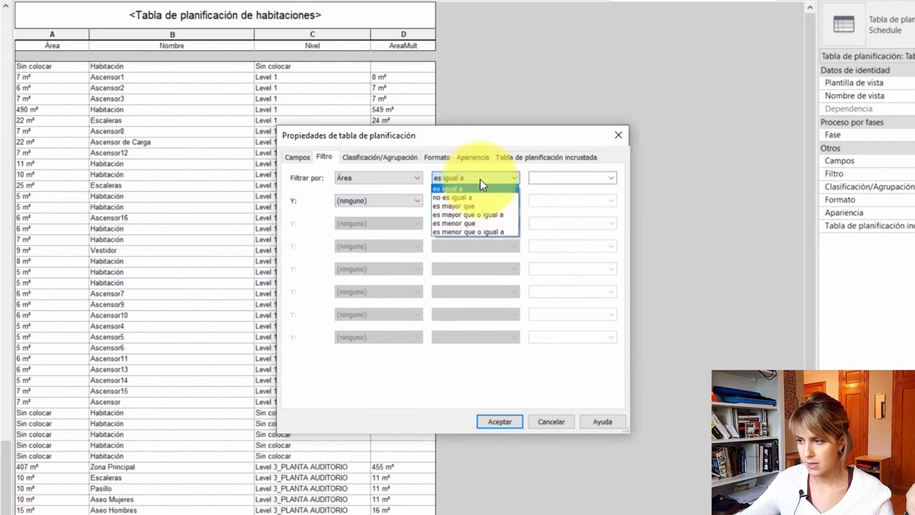
left_click(479, 198)
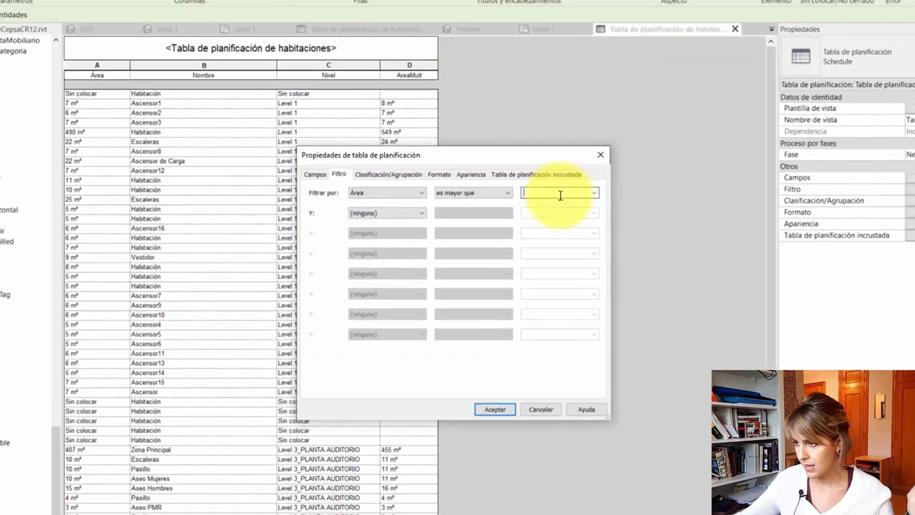
left_click(539, 220)
type("6")
key("Return")
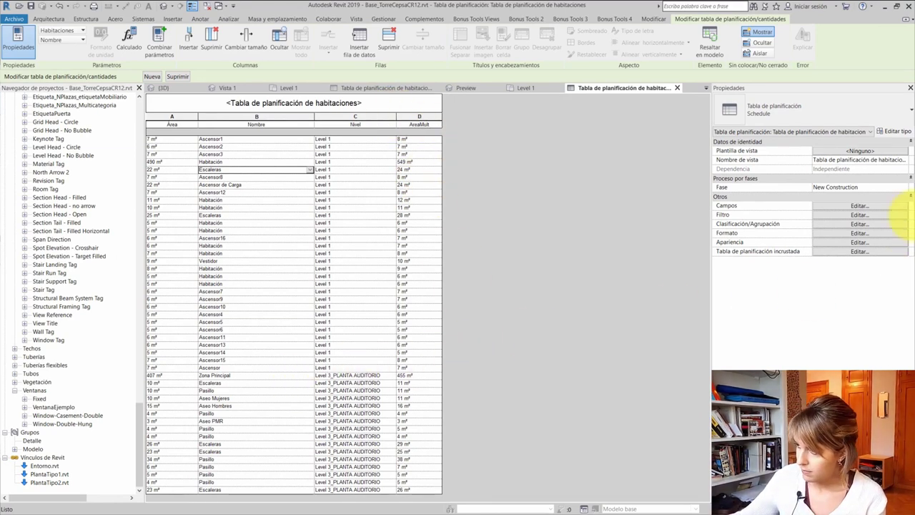
Sort the room schedule by Nivel in ascending order.
left_click(883, 207)
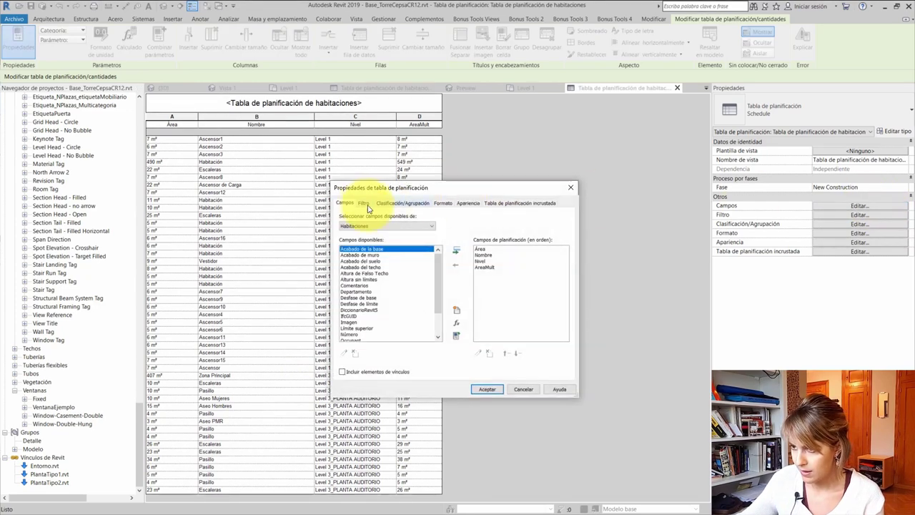
left_click(363, 204)
left_click_drag(385, 194, 358, 158)
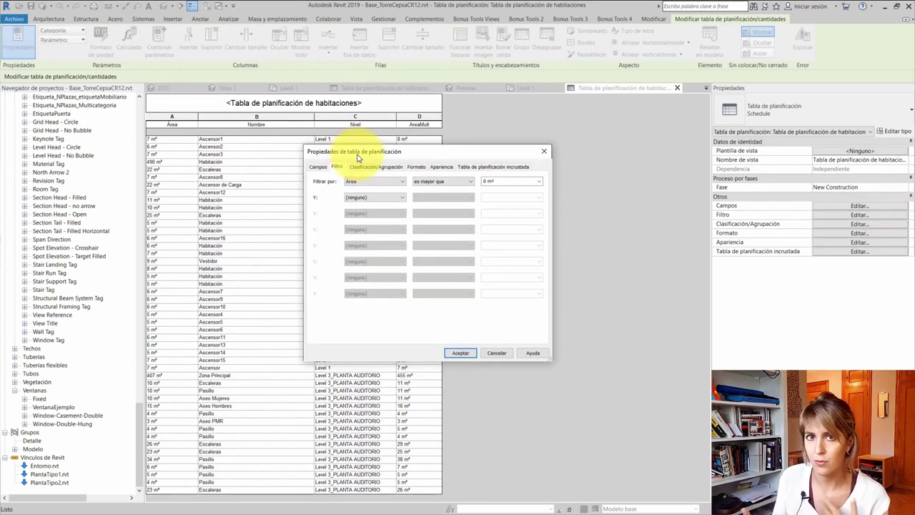
left_click(363, 168)
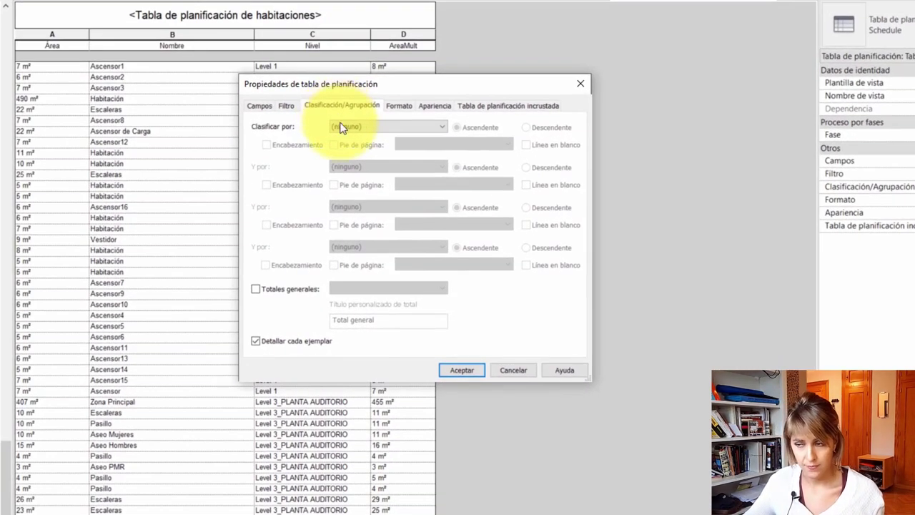
left_click(342, 127)
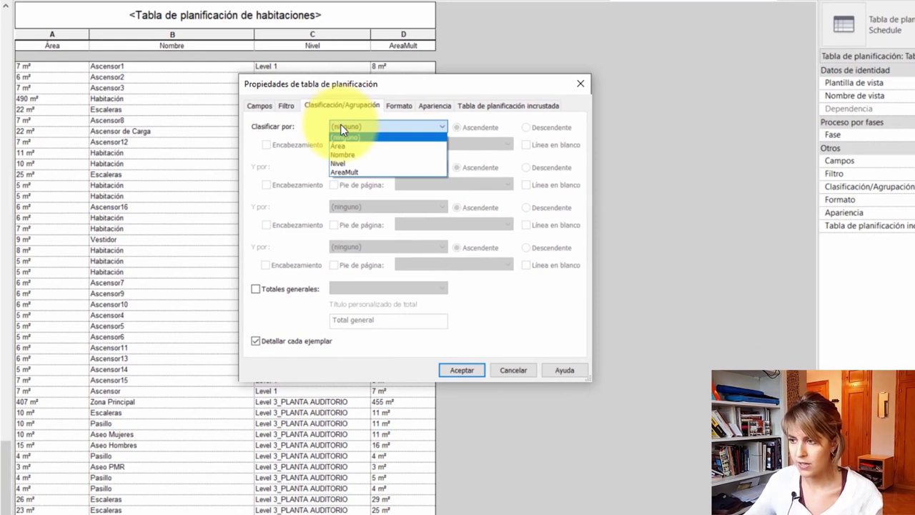
left_click(335, 164)
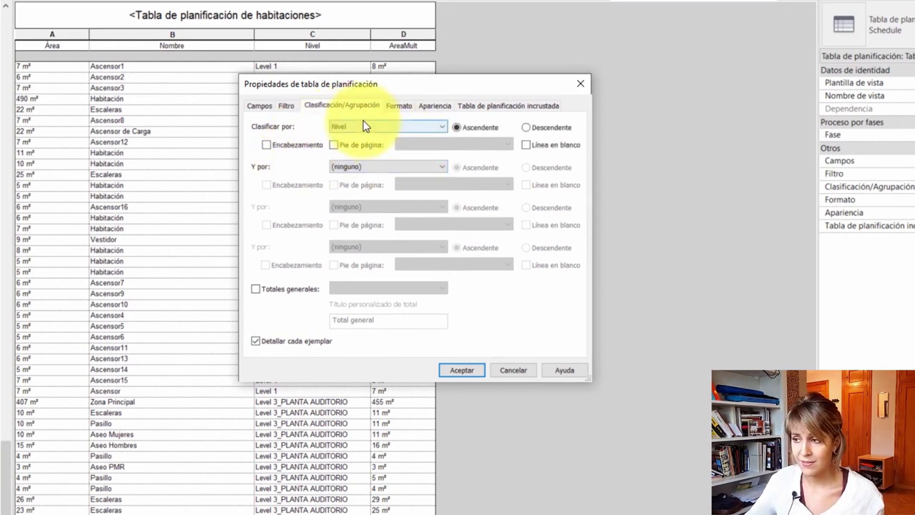
left_click(464, 369)
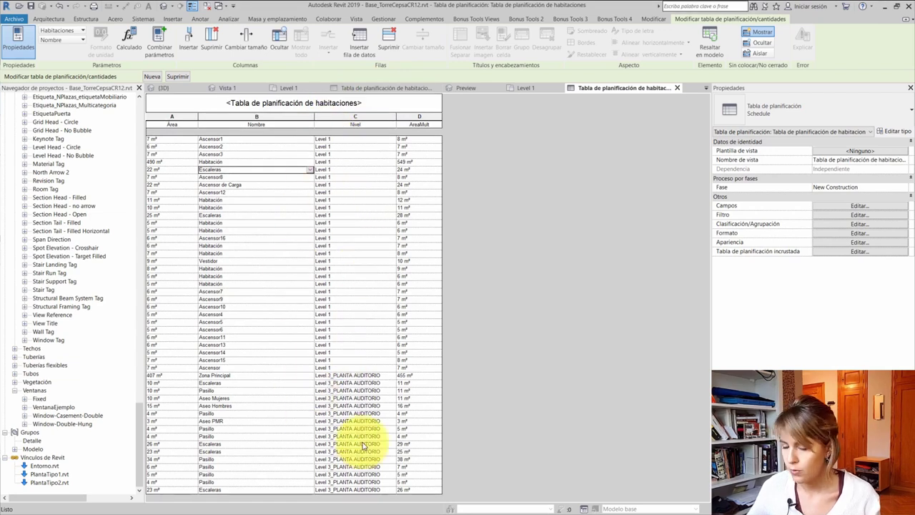
Group rooms by Nivel with a heading and a blank line for each level.
left_click(376, 167)
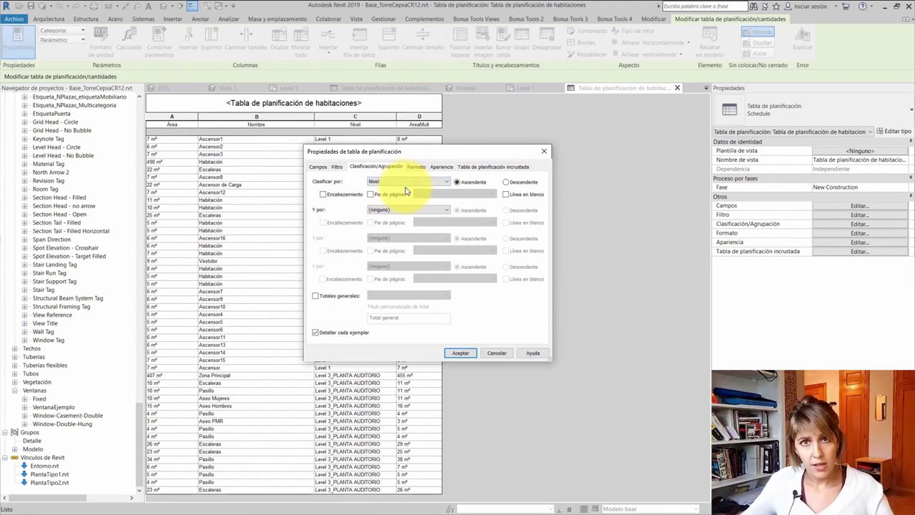
left_click(324, 197)
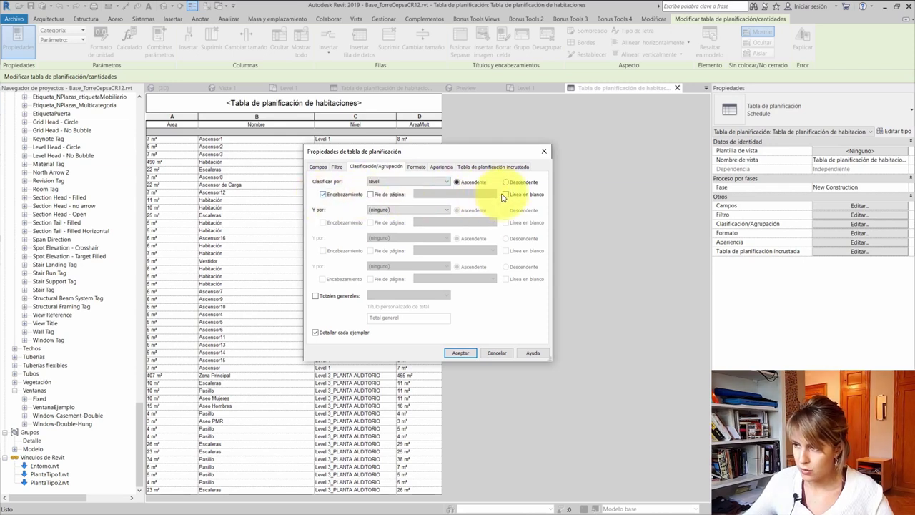
left_click(505, 195)
left_click(461, 353)
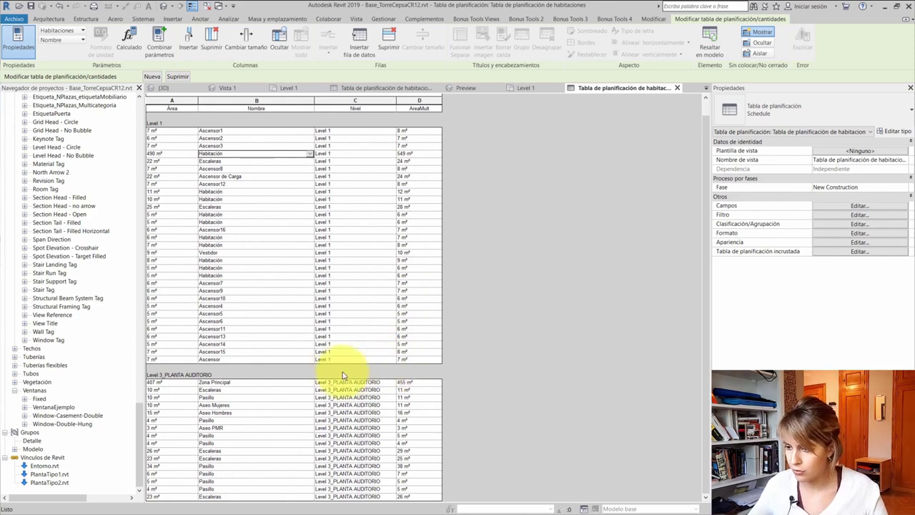
left_click(858, 206)
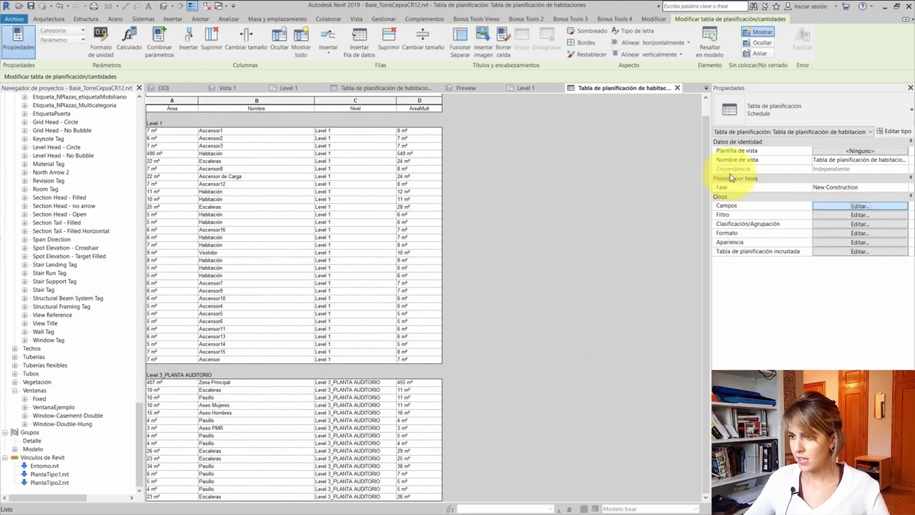
Turn on grand totals in the room schedule's sorting and grouping settings.
left_click(356, 171)
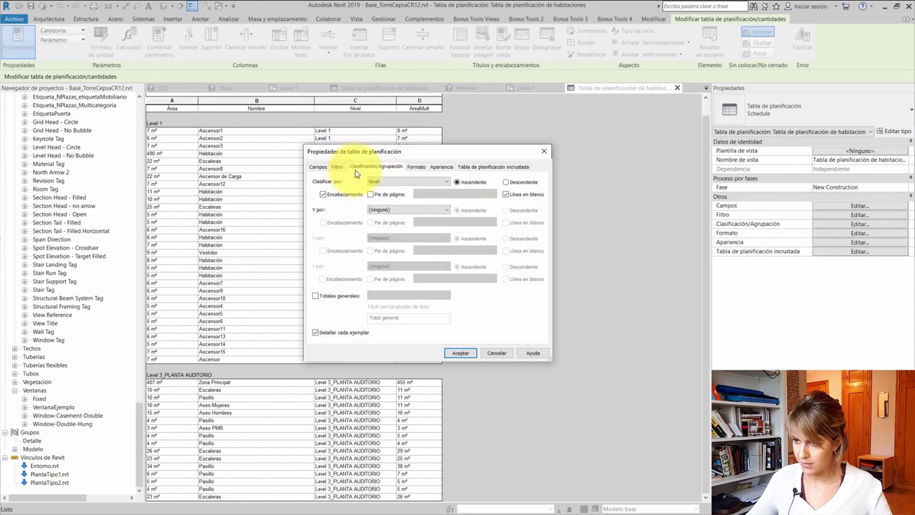
left_click(330, 298)
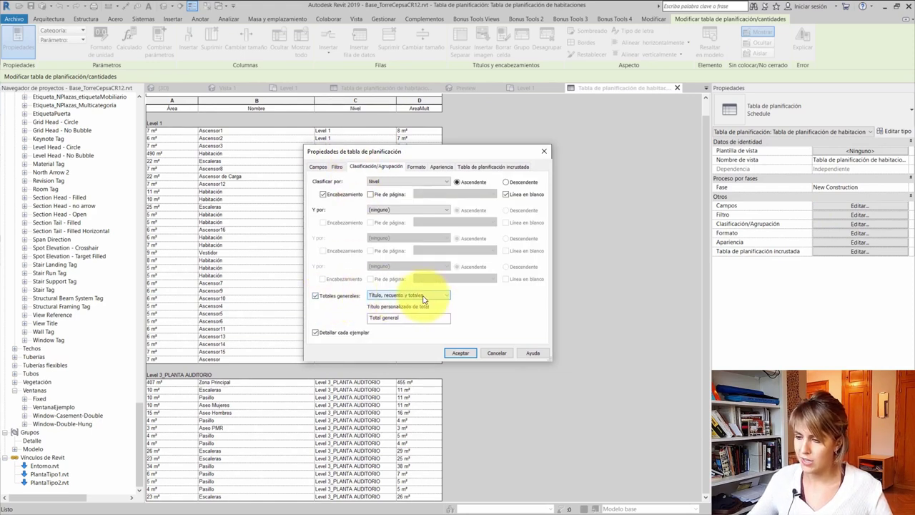
left_click(461, 350)
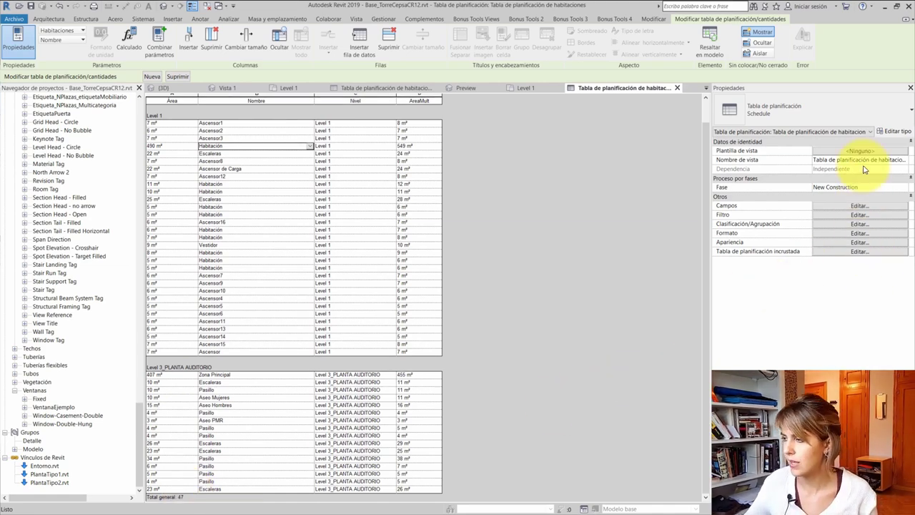
Add Nombre as the secondary sort field so rooms sort by name within each level.
left_click(858, 206)
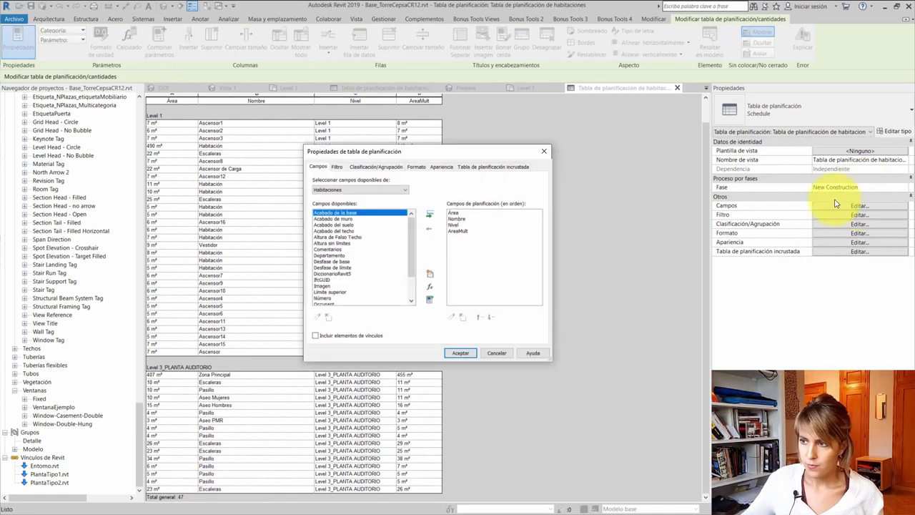
left_click(376, 169)
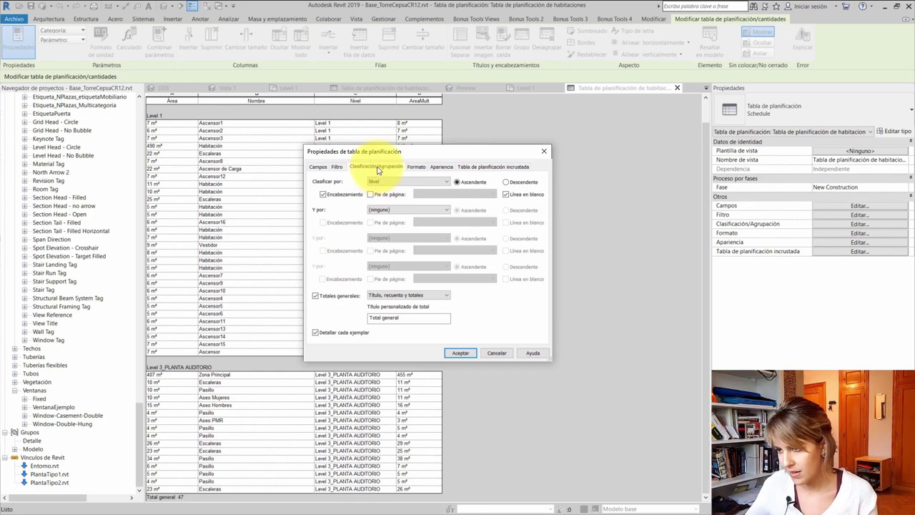
left_click(385, 210)
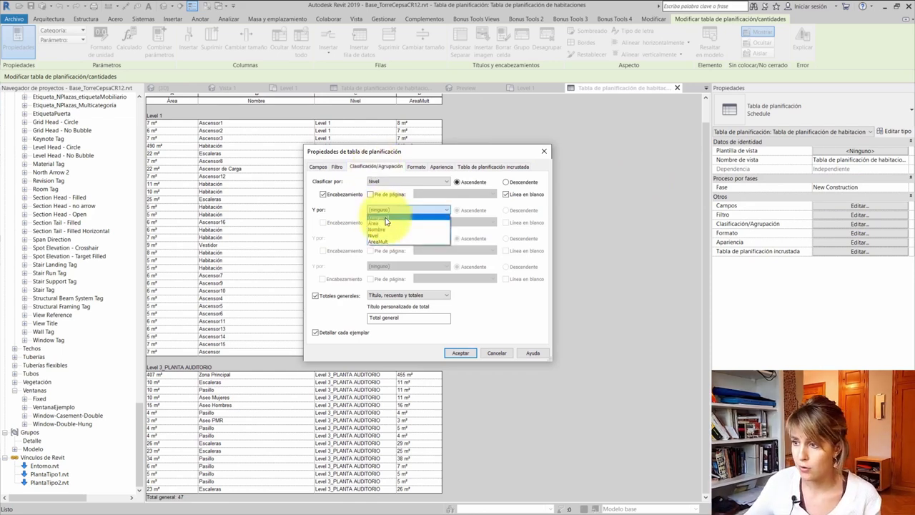
left_click(385, 230)
key("Return")
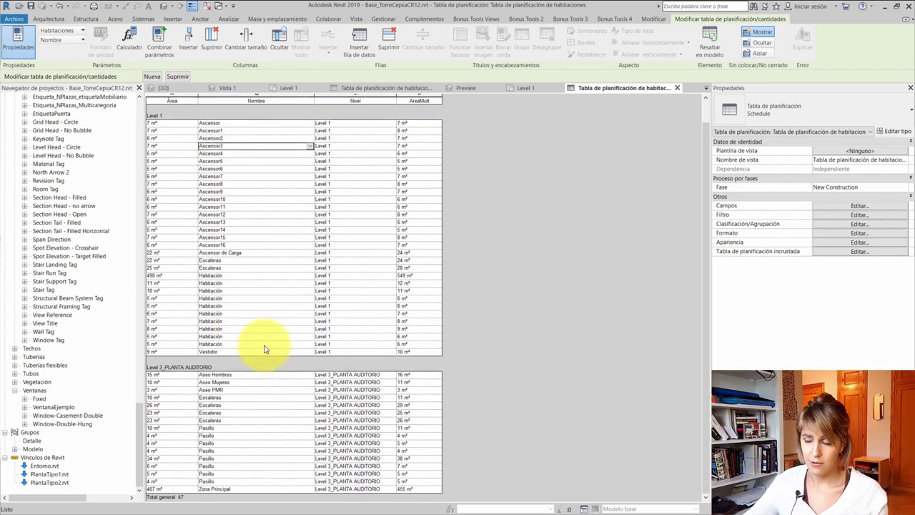
Centre-align the Área column and set it to Calcular totales, showing 1319 m² total.
left_click(860, 233)
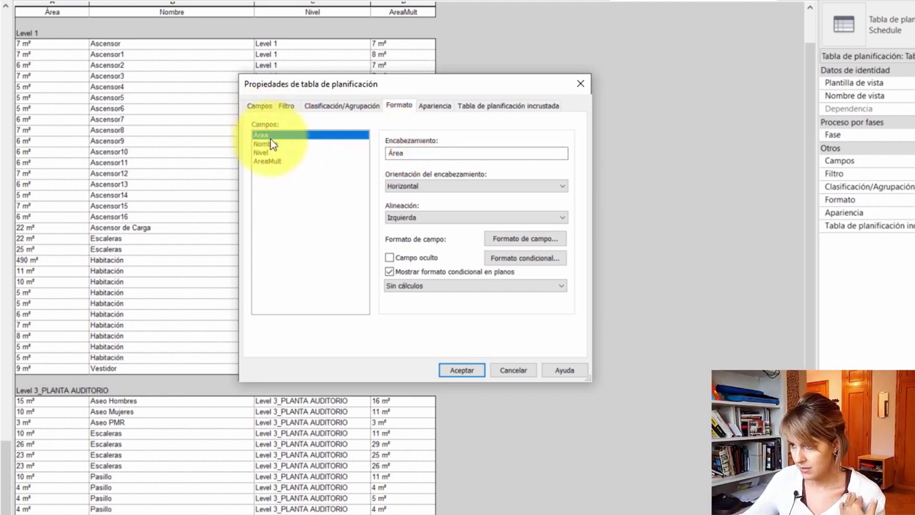
left_click(411, 184)
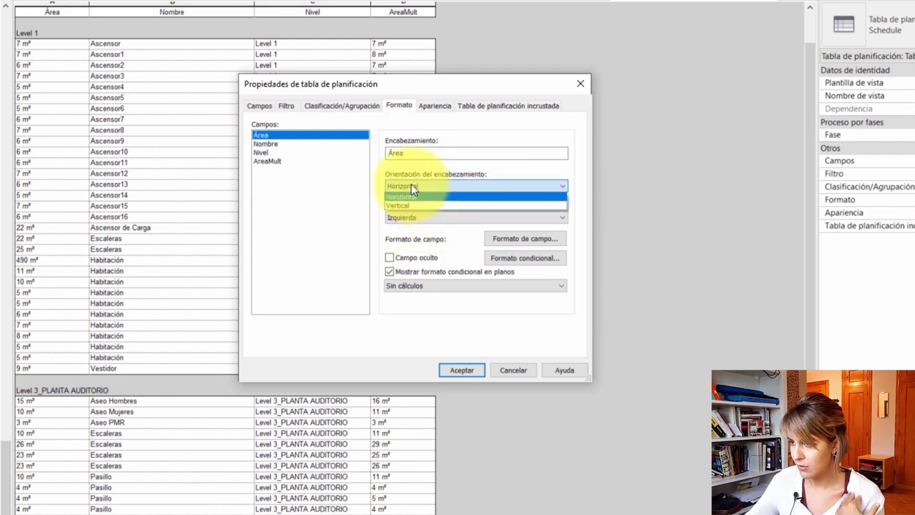
left_click(411, 186)
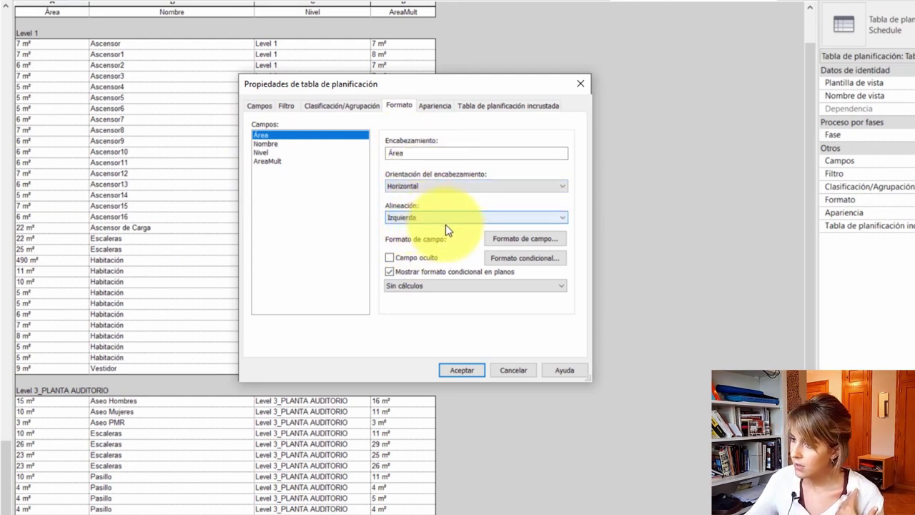
left_click(502, 218)
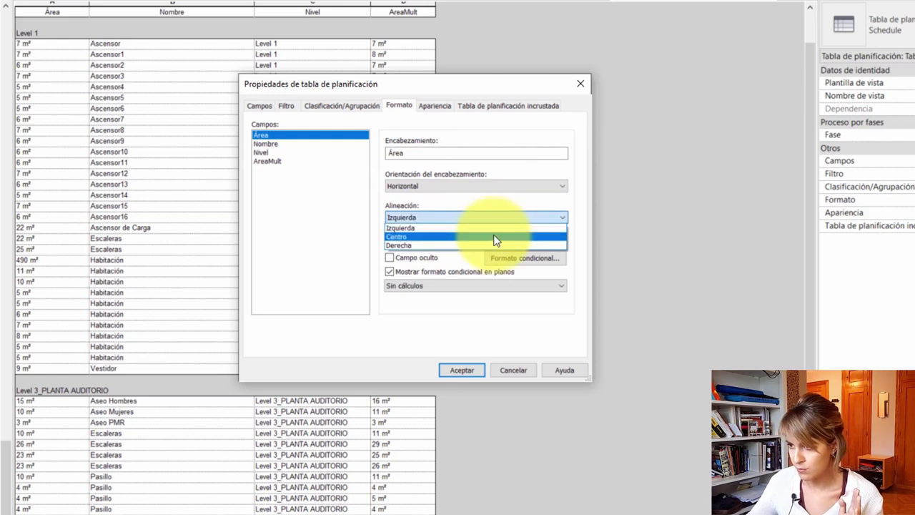
left_click(493, 237)
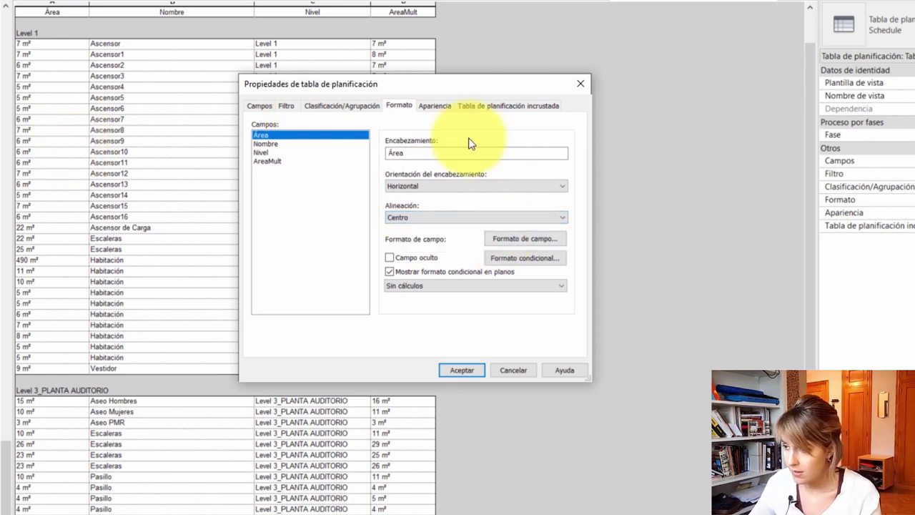
left_click(539, 241)
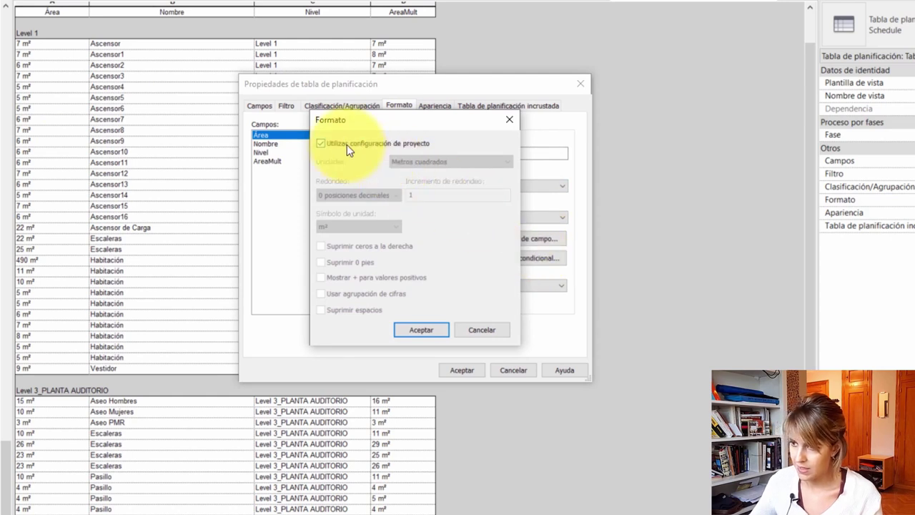
left_click(422, 330)
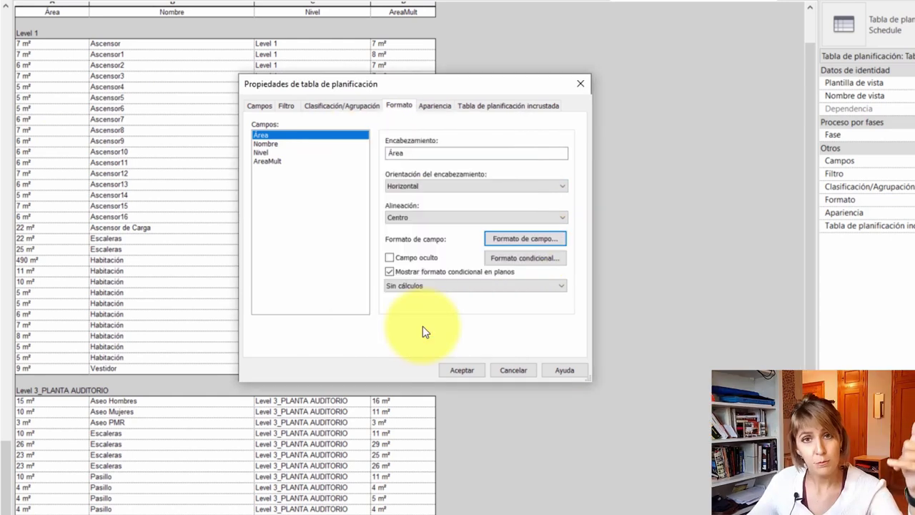
left_click(255, 135)
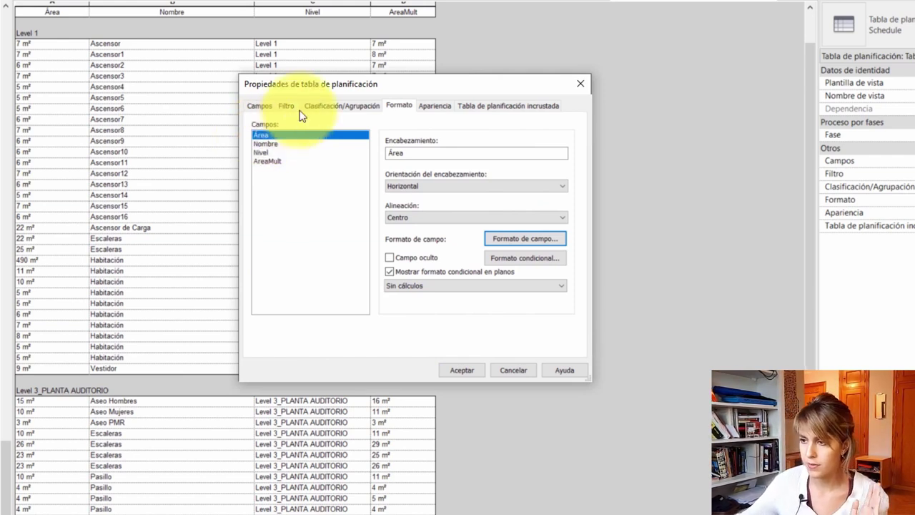
left_click(488, 286)
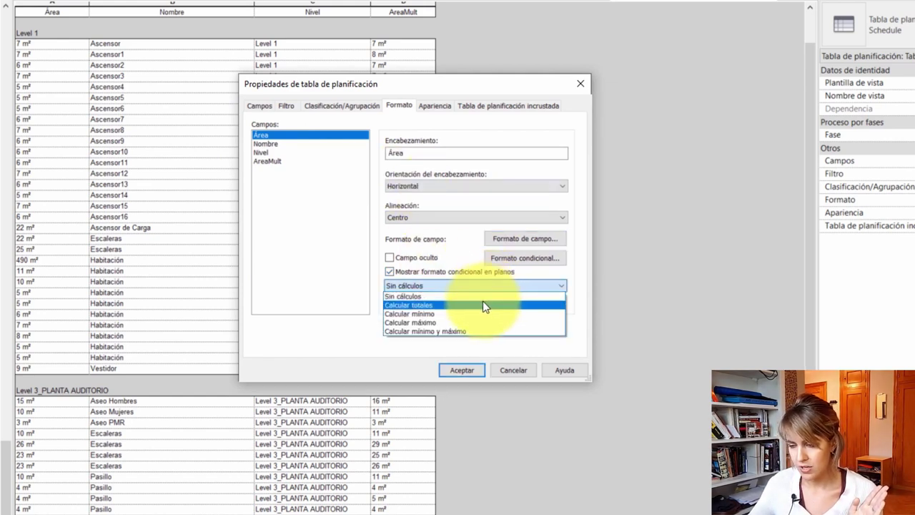
left_click(481, 305)
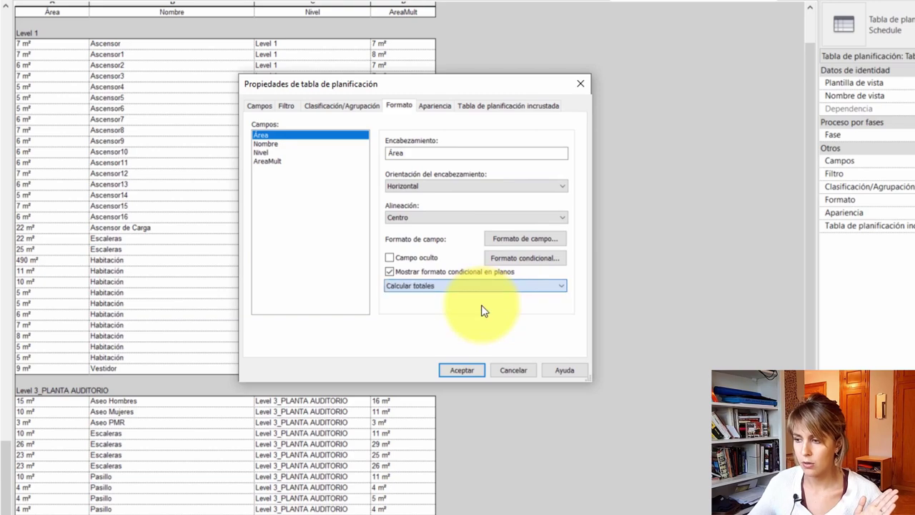
left_click(465, 369)
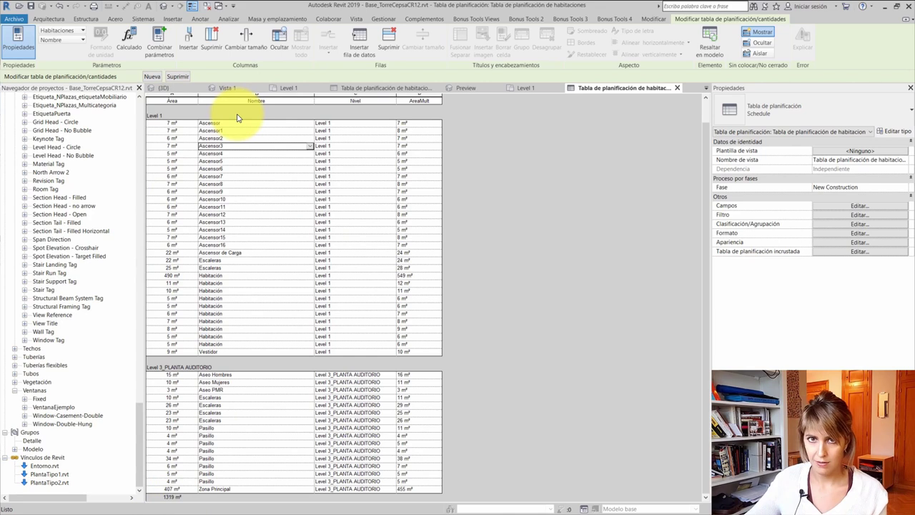
Add a Solo totales footer to each Nivel group, giving 732 m² and 587 m² subtotals.
left_click(859, 215)
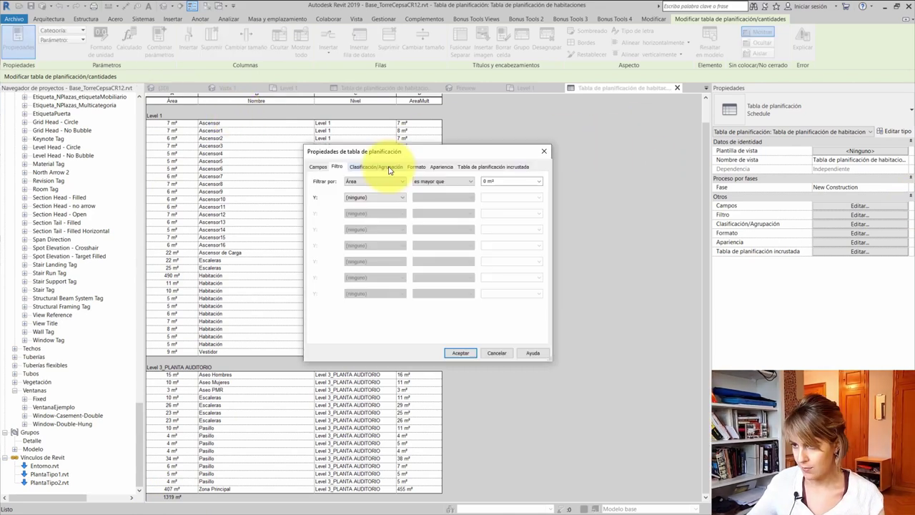
left_click(390, 168)
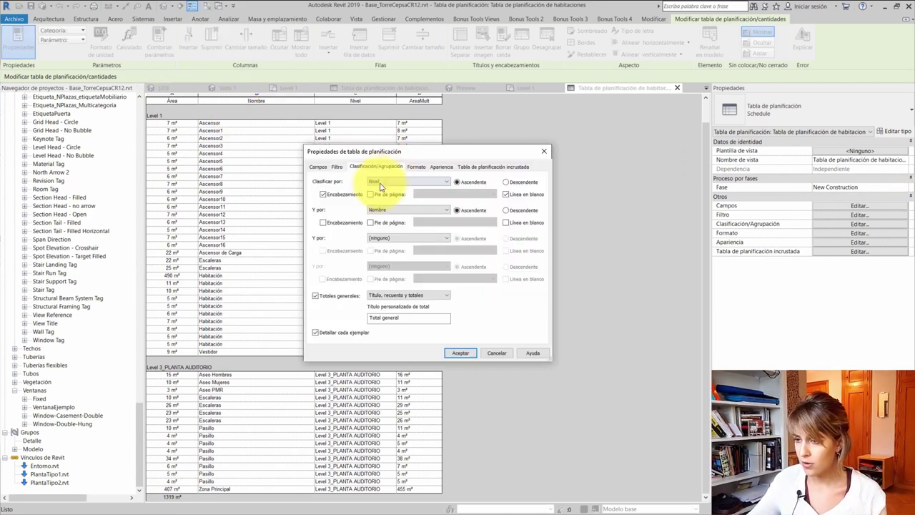
left_click(373, 195)
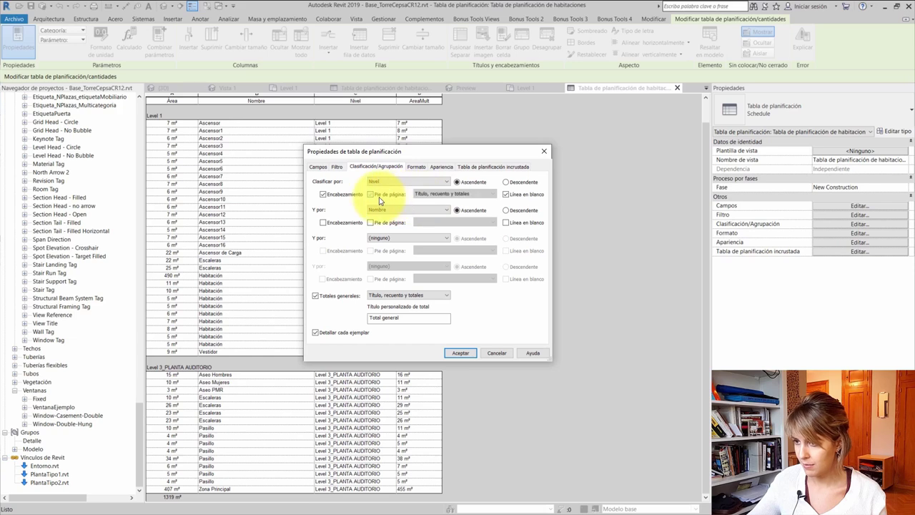
left_click(446, 196)
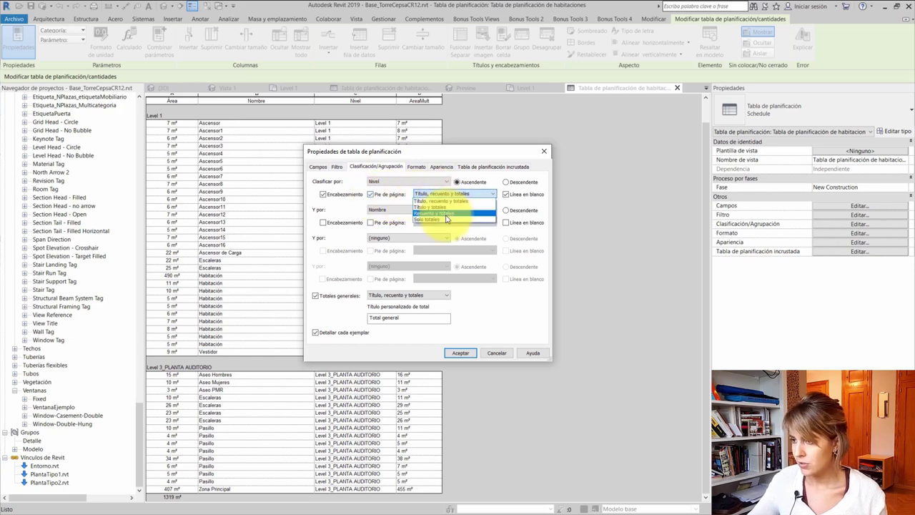
left_click(447, 219)
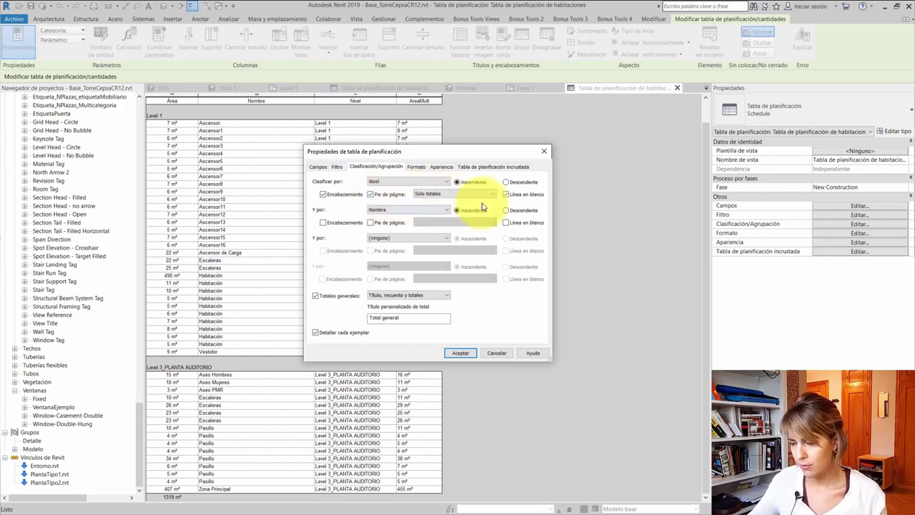
left_click(463, 352)
Narrow the Nombre and Nivel columns of the room schedule.
scroll(189, 357, "down", 1)
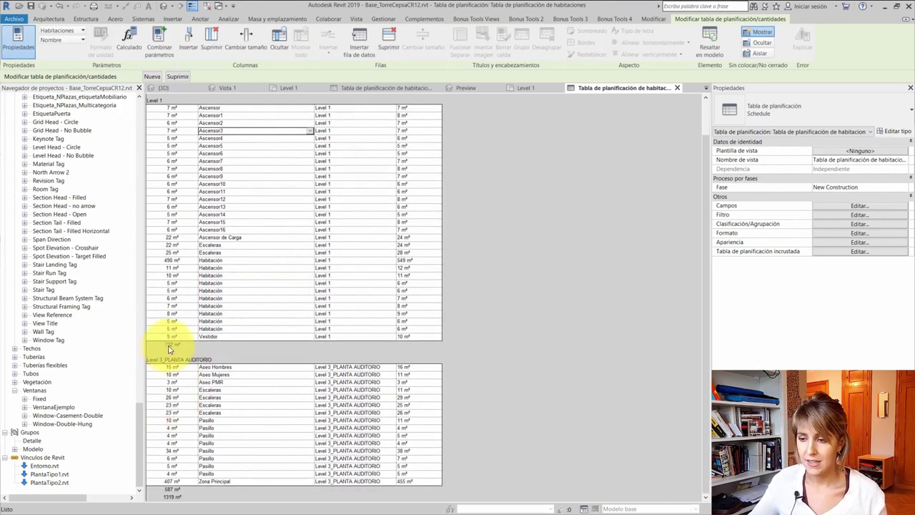
scroll(175, 351, "up", 1)
scroll(174, 343, "up", 1)
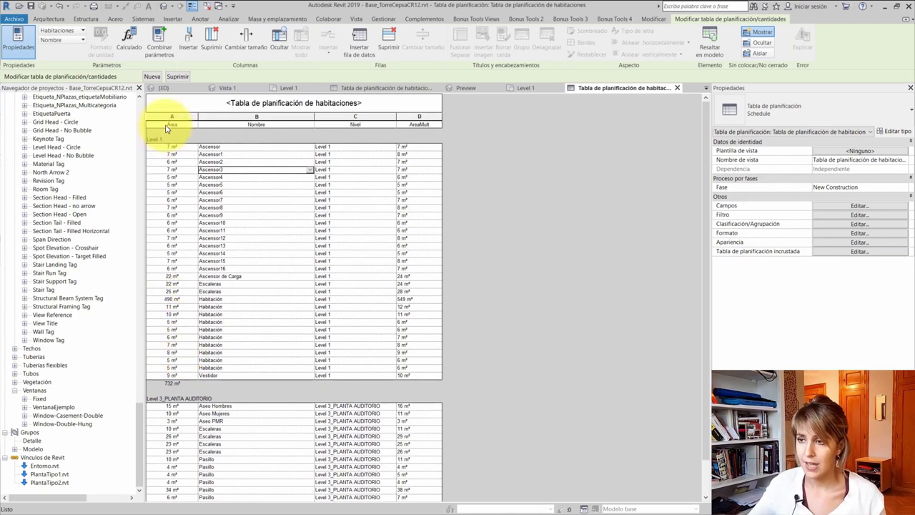
scroll(272, 386, "down", 2)
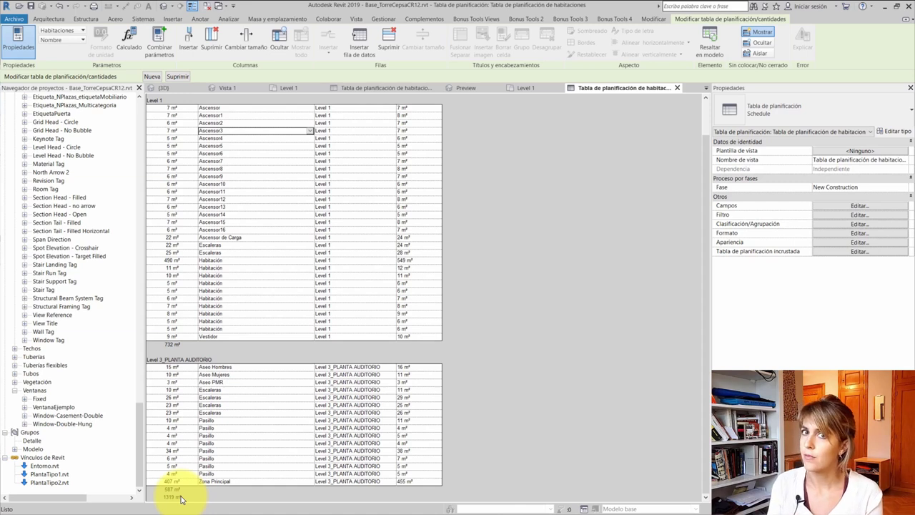
scroll(327, 125, "up", 2)
left_click_drag(315, 120, 256, 120)
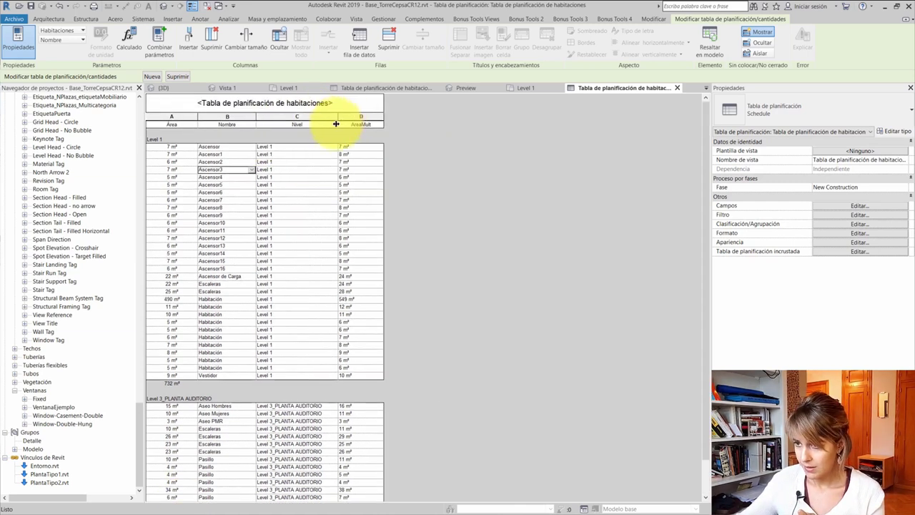
left_click_drag(337, 123, 298, 126)
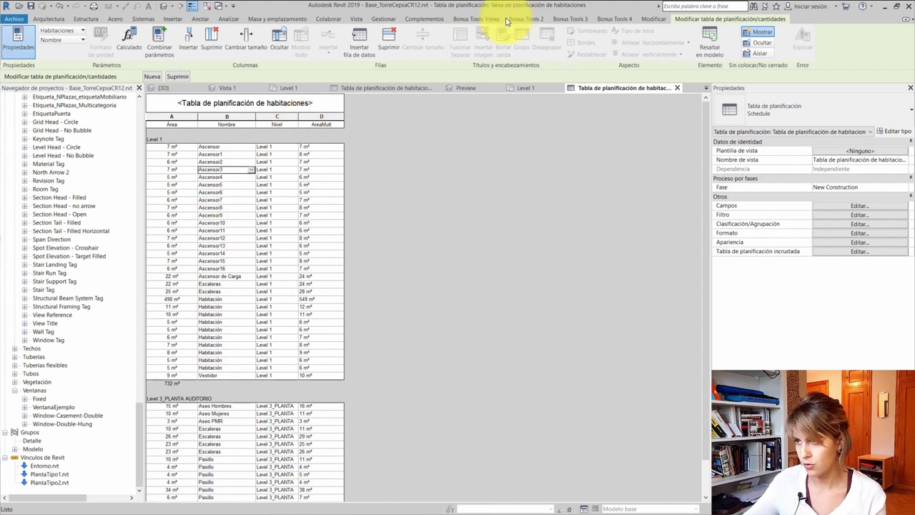
Create a new schedule for the Muros category, 'Tabla de planificación de muros 2'.
left_click(356, 19)
left_click(560, 31)
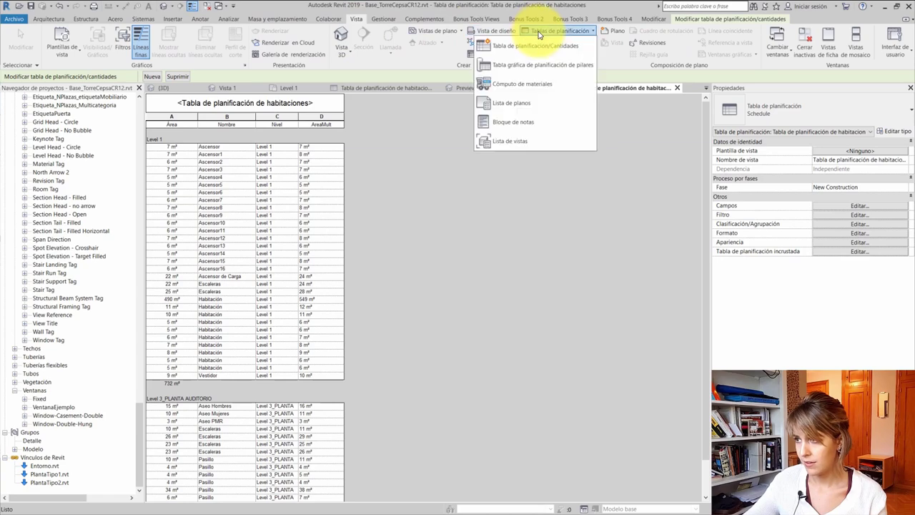
left_click(539, 42)
scroll(330, 276, "down", 4)
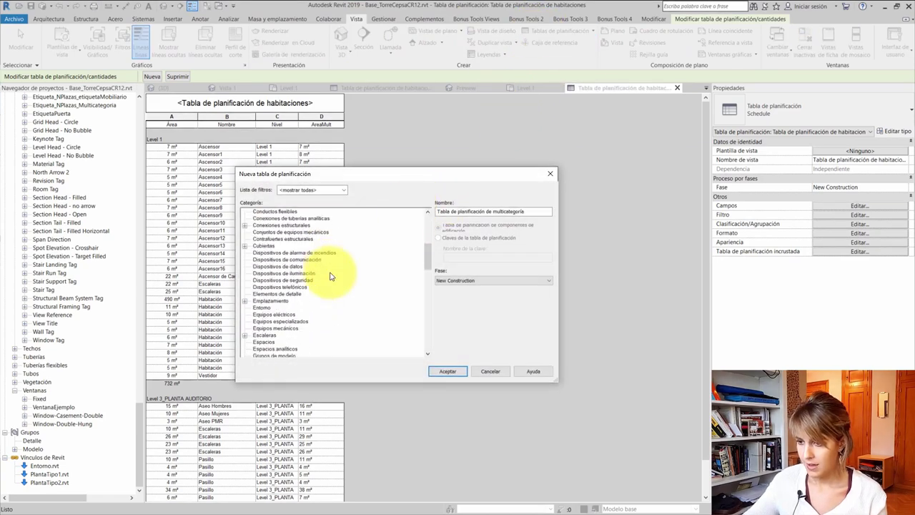
scroll(329, 274, "down", 5)
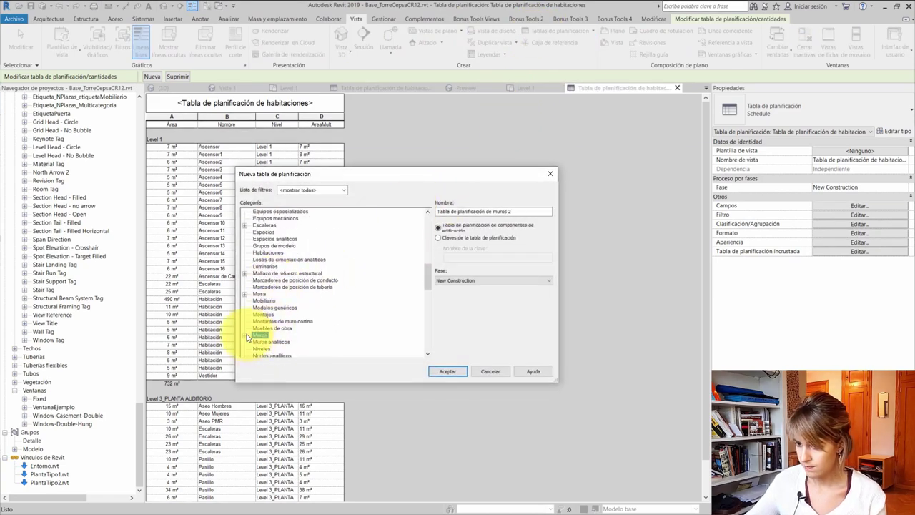
left_click(244, 334)
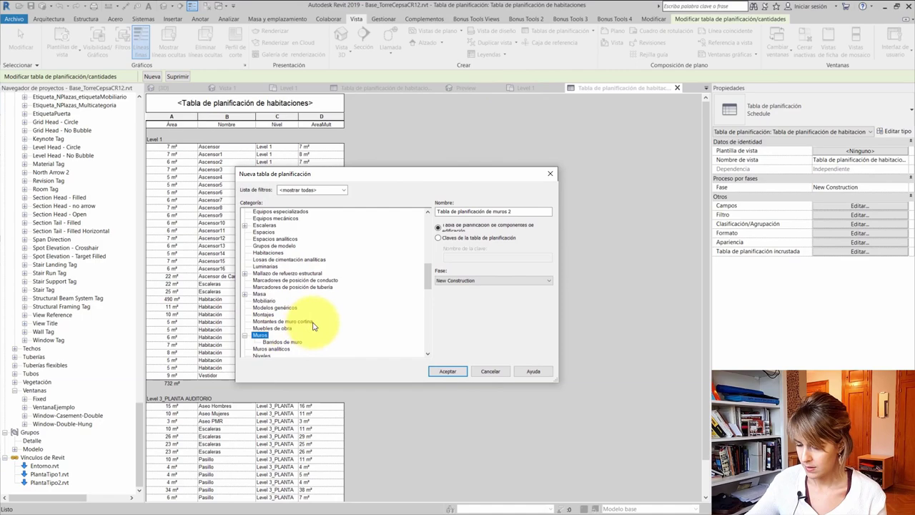
left_click(459, 373)
Add Familia y tipo and Área to the walls schedule fields.
scroll(289, 210, "down", 3)
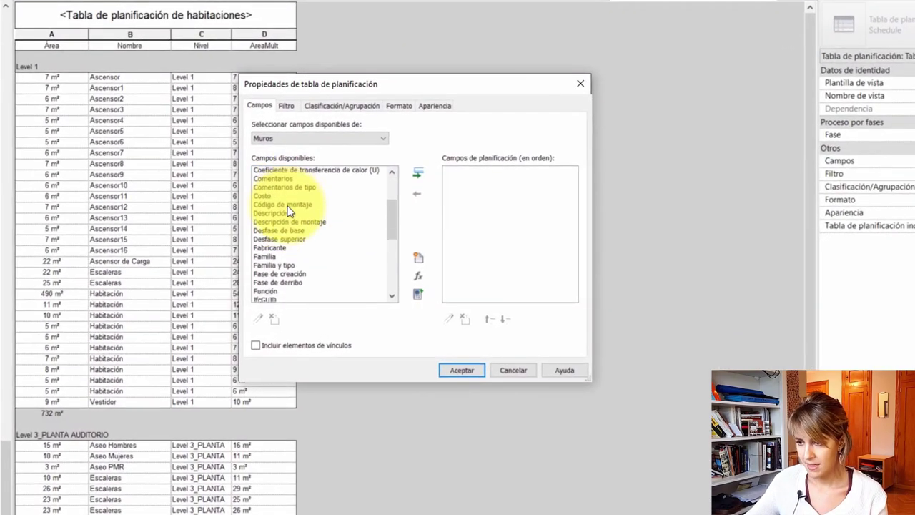
scroll(286, 208, "down", 2)
left_click(282, 205)
left_click(419, 172)
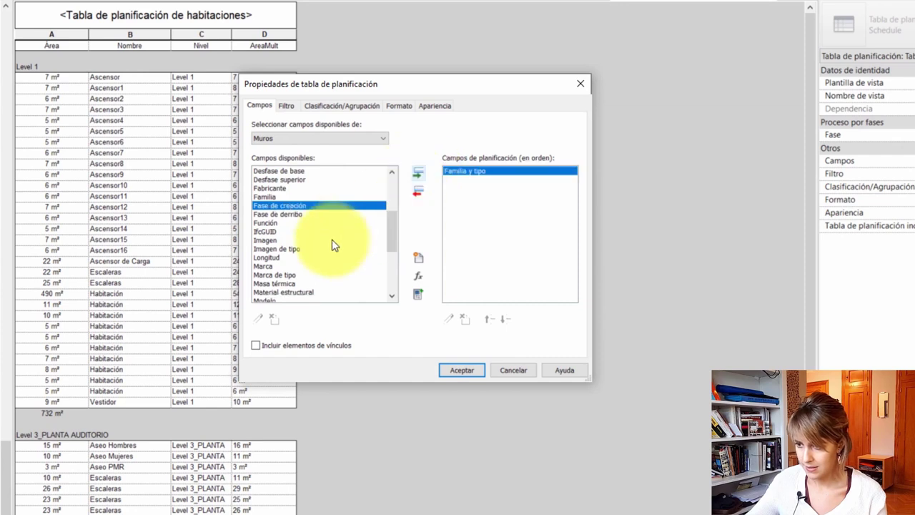
scroll(334, 245, "down", 5)
left_click(418, 172)
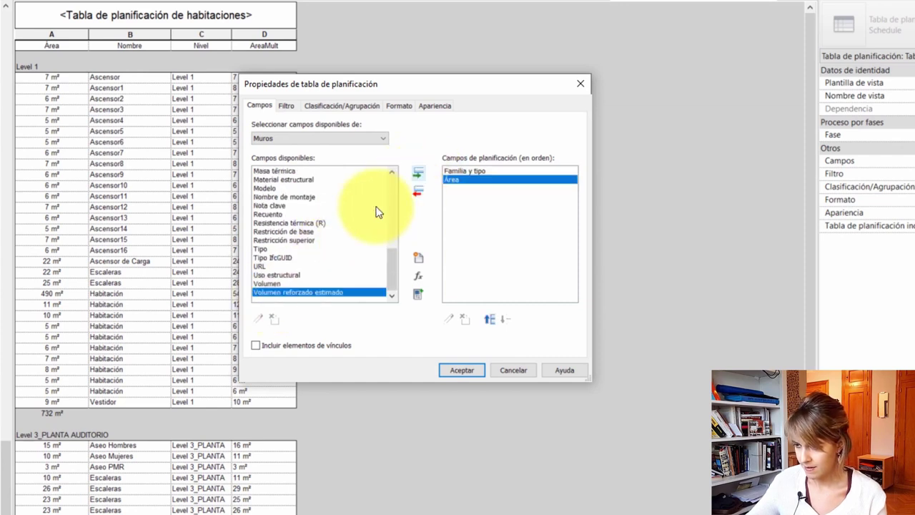
Add Desfase de base, move it to the first column, and confirm the schedule.
scroll(328, 240, "up", 2)
scroll(325, 243, "up", 5)
scroll(326, 246, "up", 2)
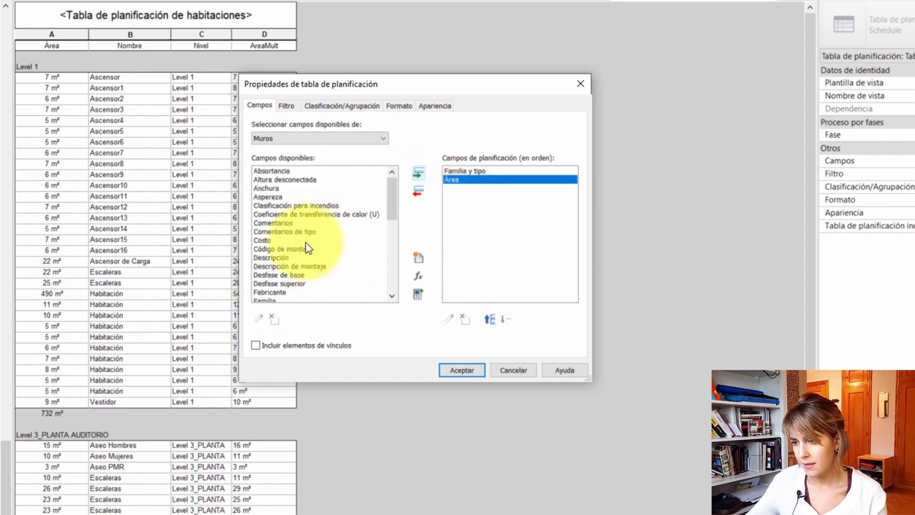
left_click(419, 173)
left_click(492, 320)
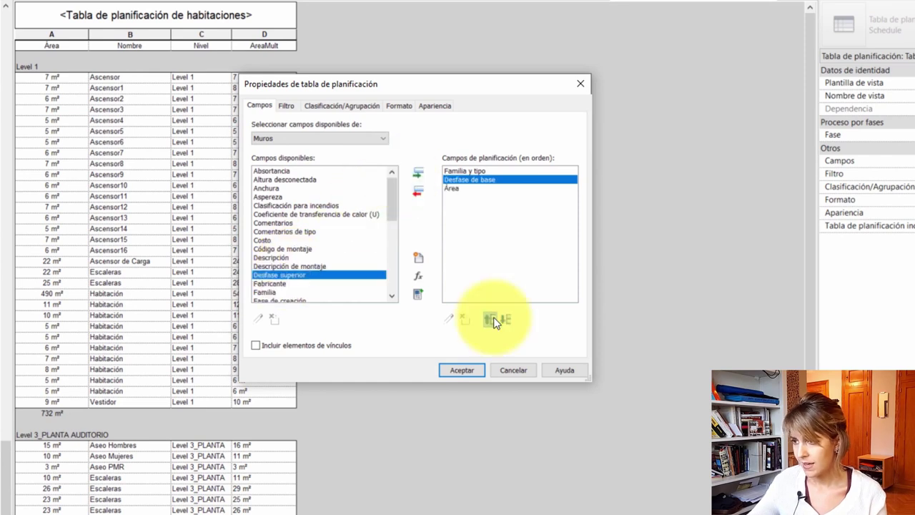
left_click(492, 320)
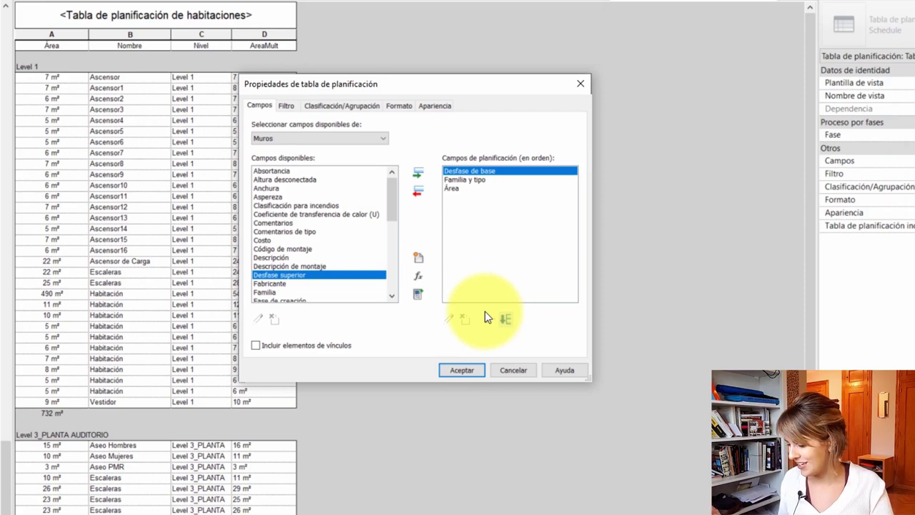
scroll(369, 290, "down", 4)
scroll(371, 286, "down", 3)
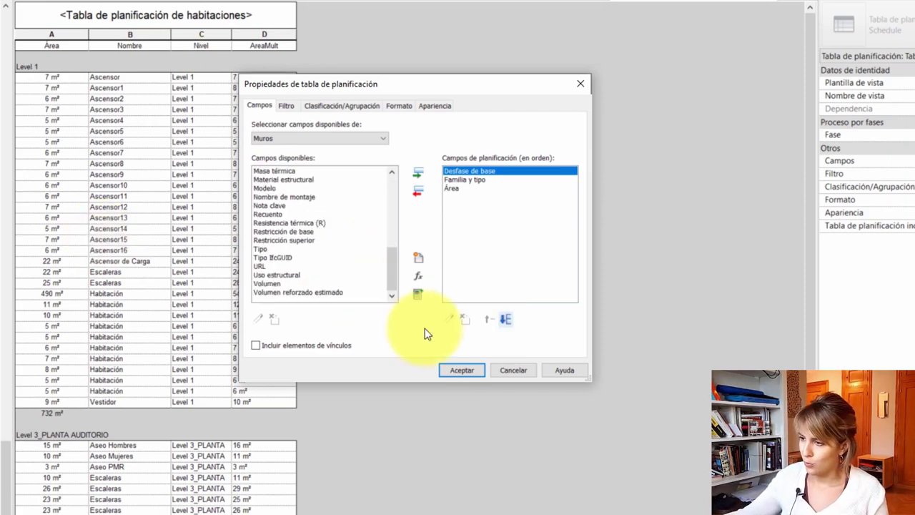
left_click(466, 370)
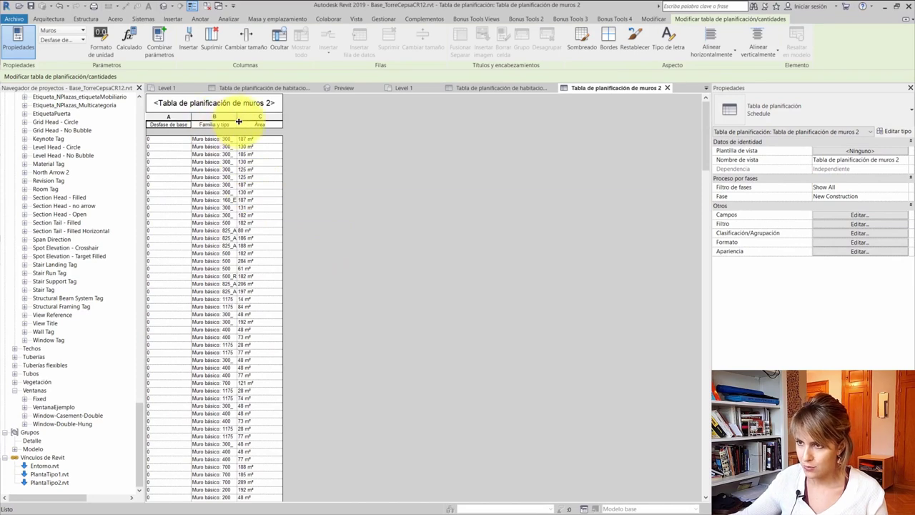
Widen the Familia y tipo column so full wall type names show.
mouse_move(239, 119)
left_mouse_down()
mouse_move(331, 119)
mouse_move(298, 118)
left_mouse_up()
left_click(319, 124)
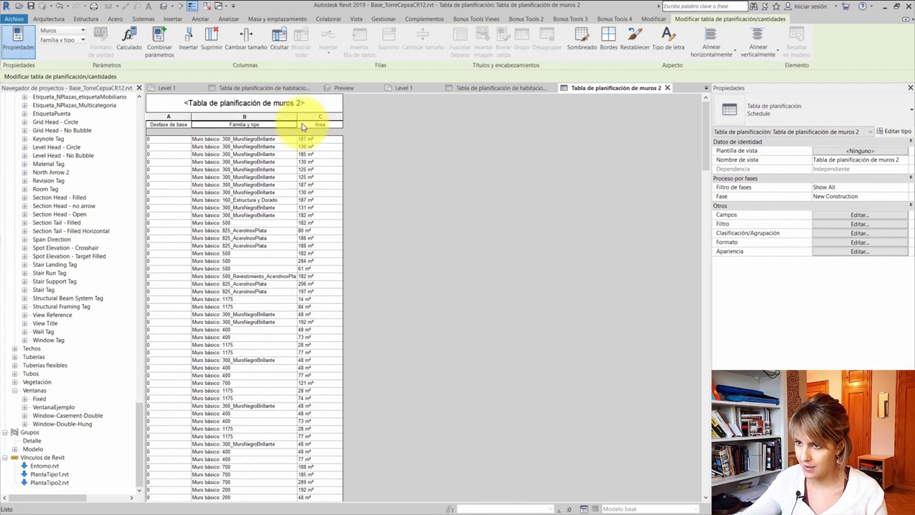
left_click(884, 219)
left_click(496, 352)
scroll(80, 138, "up", 2)
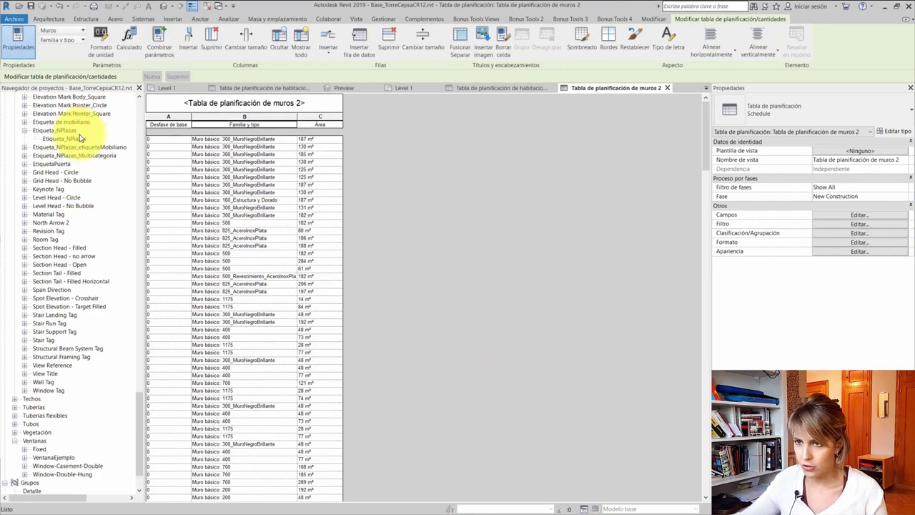
scroll(80, 138, "up", 4)
Inspect a wall's properties in the Level 1 floor plan.
left_click(219, 5)
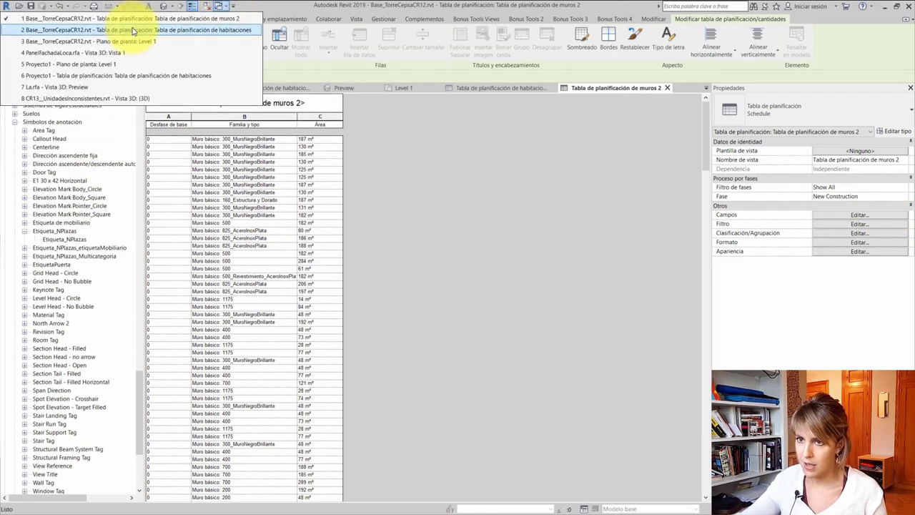
left_click(107, 41)
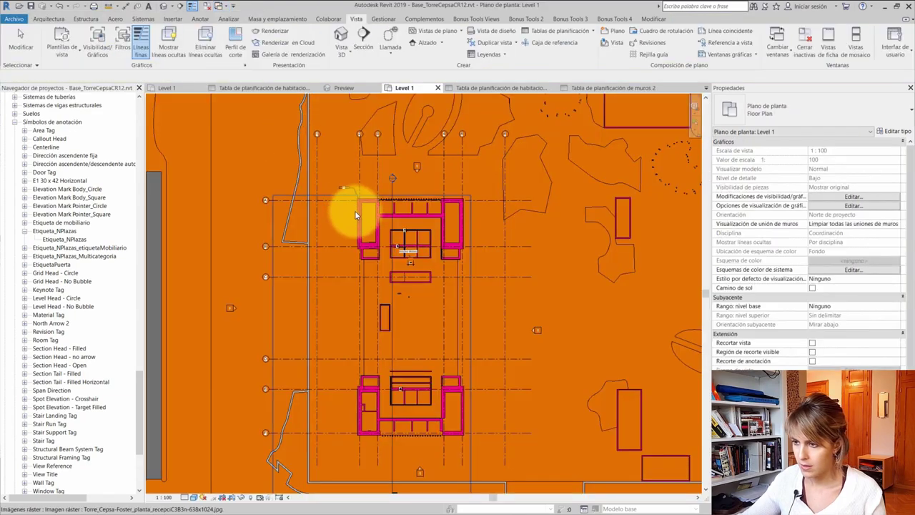
left_click(377, 238)
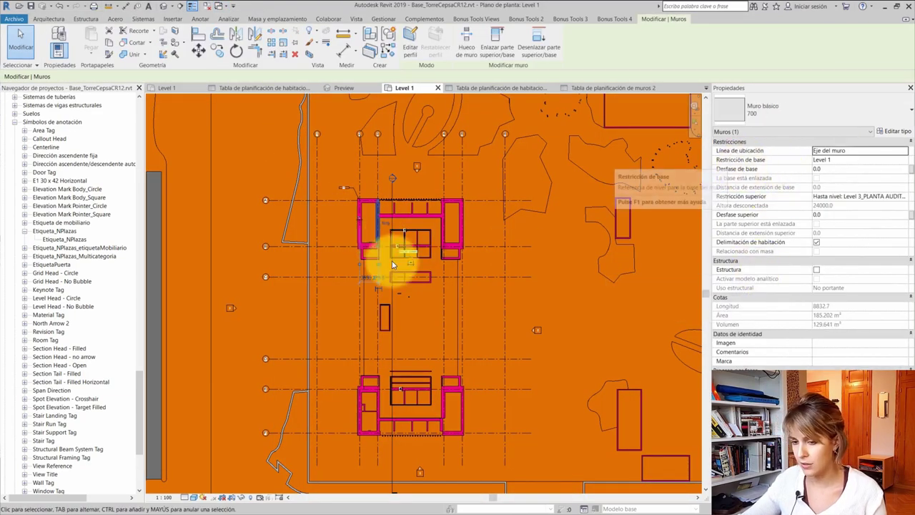
key("Escape")
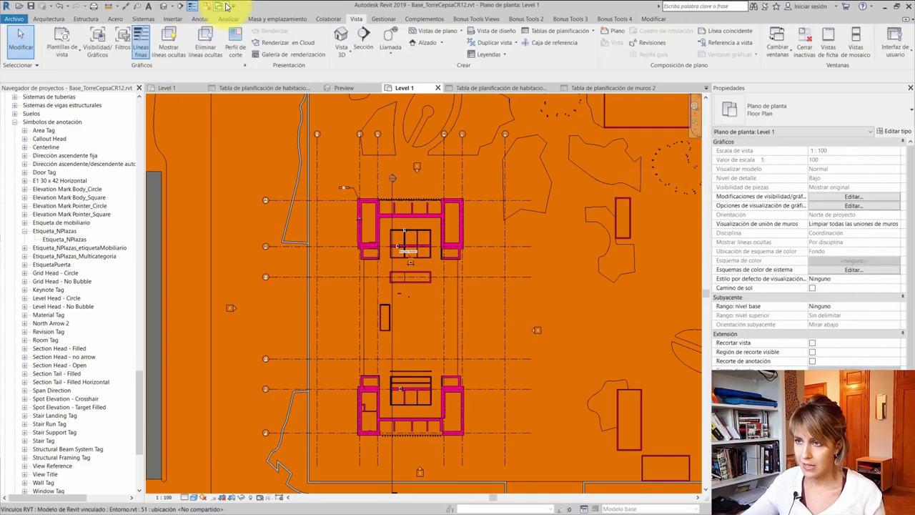
Return to the walls schedule and reopen its field settings.
left_click(193, 5)
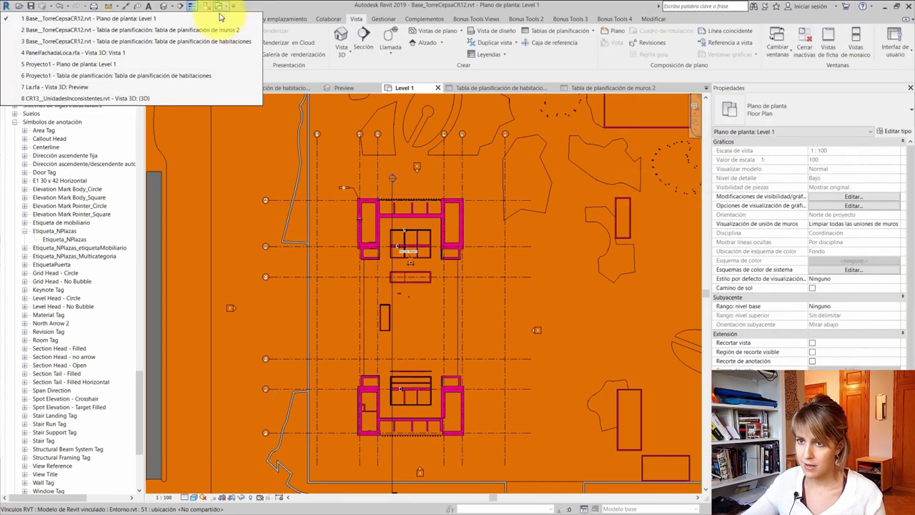
left_click(184, 89)
left_click(860, 214)
Add Restricción de base, move it to the top, and make it the ascending sort field.
scroll(349, 266, "down", 5)
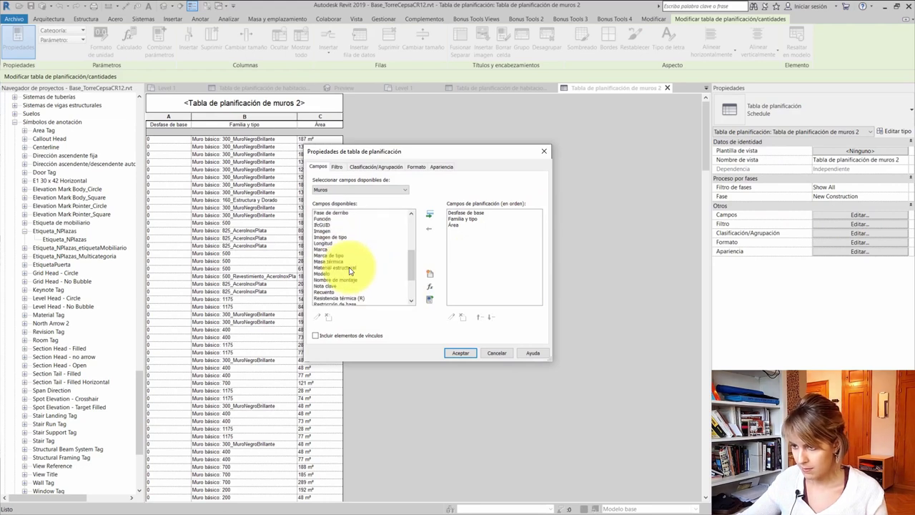
scroll(349, 266, "down", 5)
scroll(350, 263, "down", 5)
left_click(347, 255)
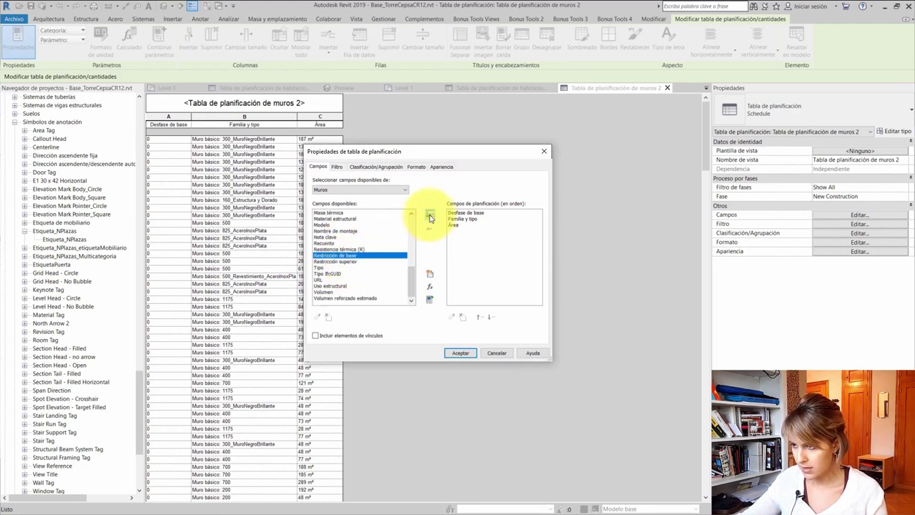
left_click(428, 214)
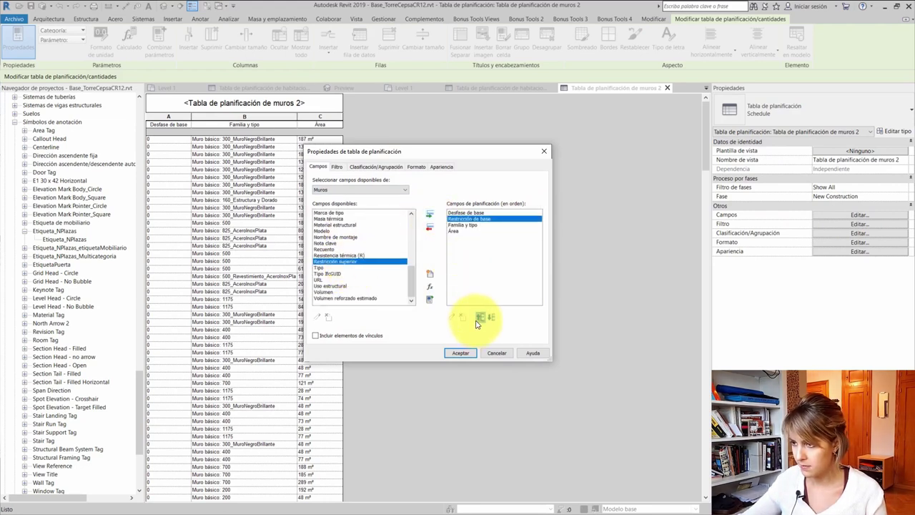
left_click(477, 321)
left_click(376, 167)
left_click(389, 181)
left_click(381, 201)
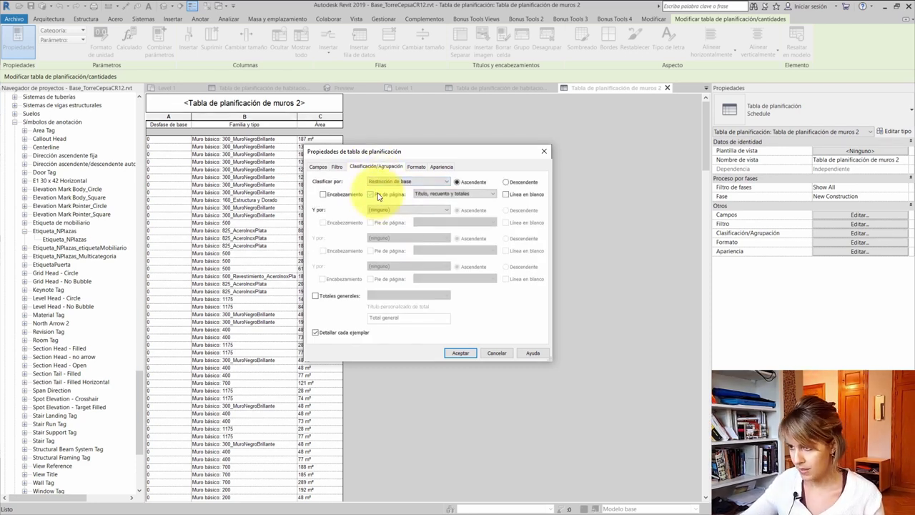
left_click(456, 354)
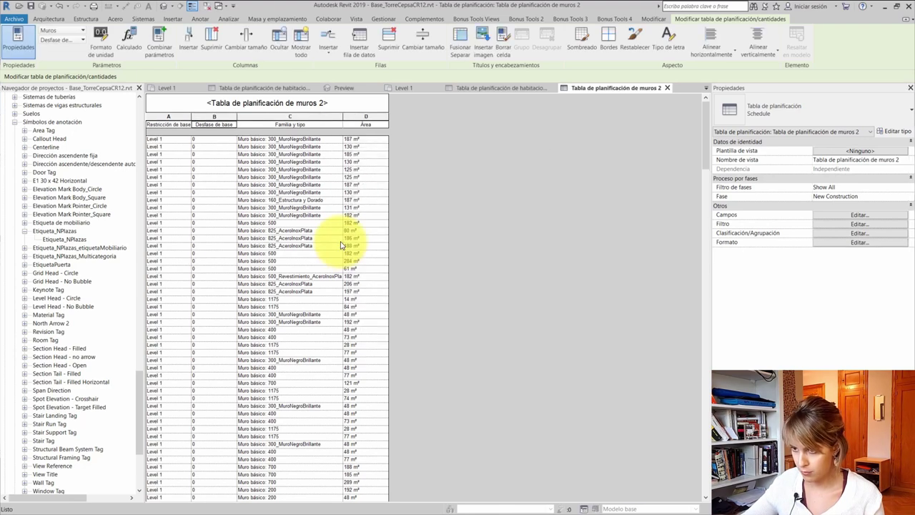
scroll(233, 268, "up", 10)
scroll(235, 263, "up", 10)
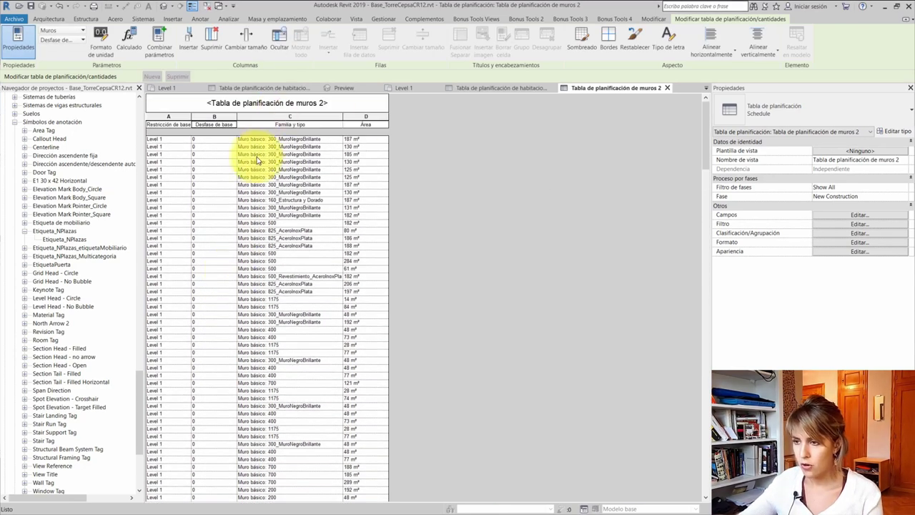
scroll(258, 214, "down", 3)
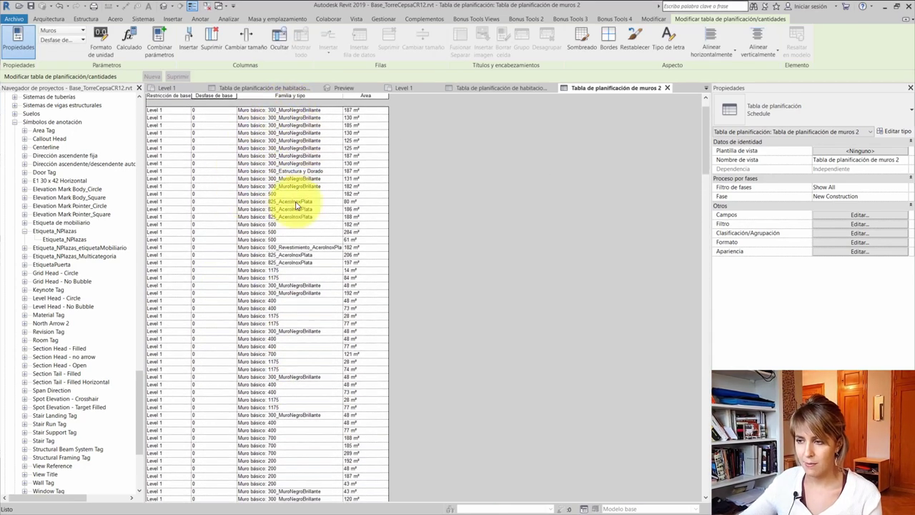
scroll(293, 179, "down", 3)
scroll(293, 168, "down", 8)
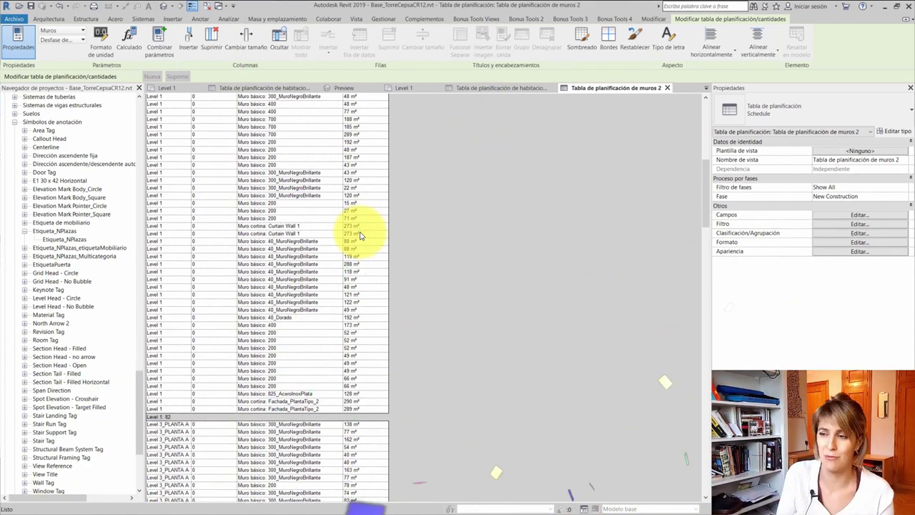
scroll(361, 235, "up", 1)
scroll(361, 236, "up", 5)
scroll(361, 236, "up", 5)
scroll(361, 236, "up", 3)
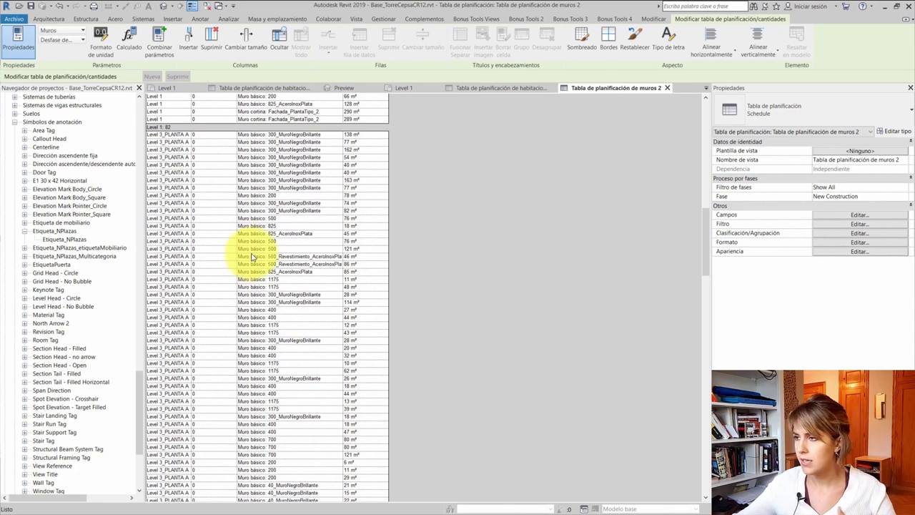
scroll(517, 102, "up", 5)
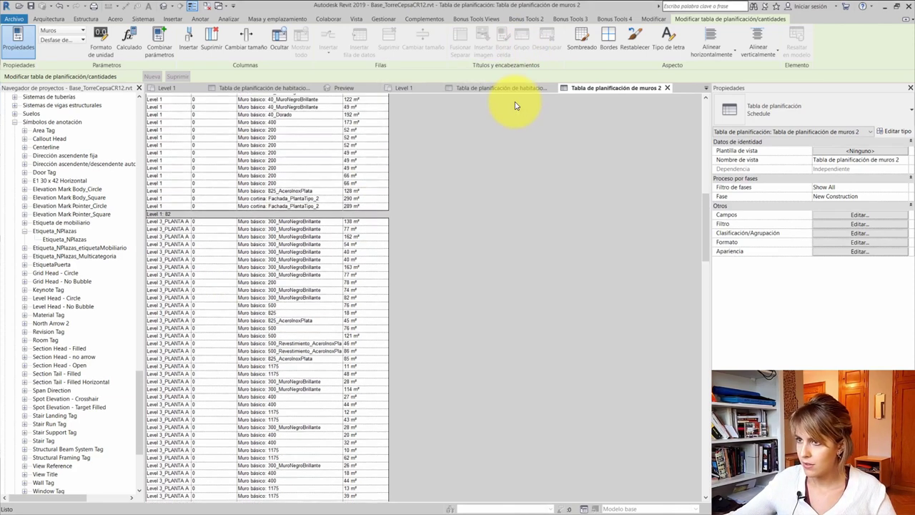
scroll(500, 129, "up", 5)
scroll(486, 143, "up", 5)
scroll(492, 151, "up", 5)
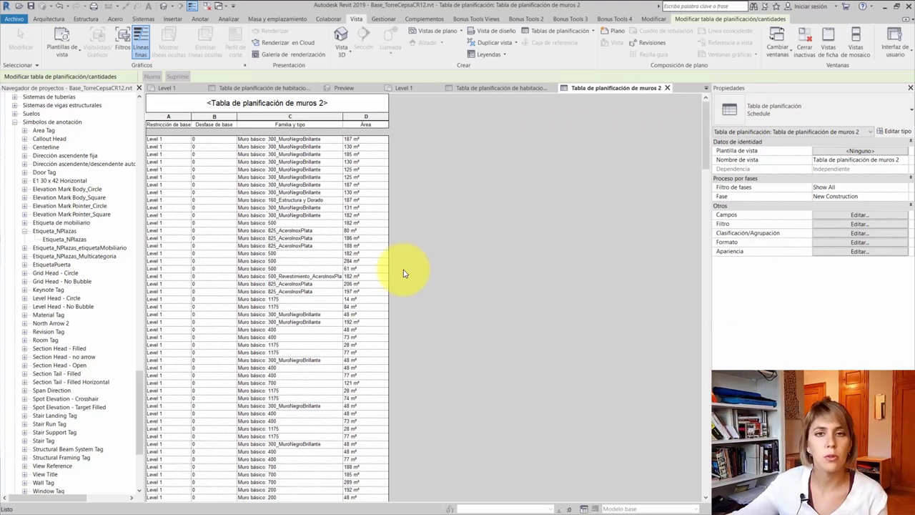
Create a Muros material takeoff with New Construction as its phase.
left_click(560, 30)
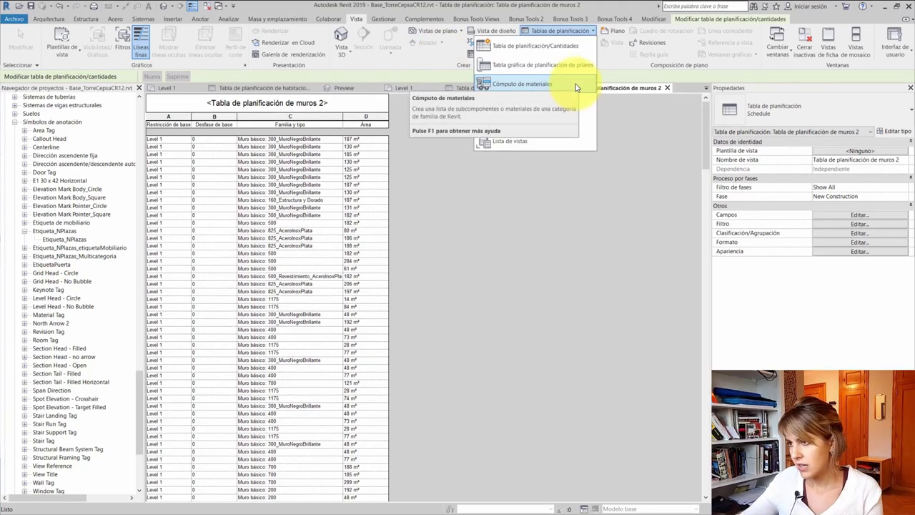
left_click(576, 84)
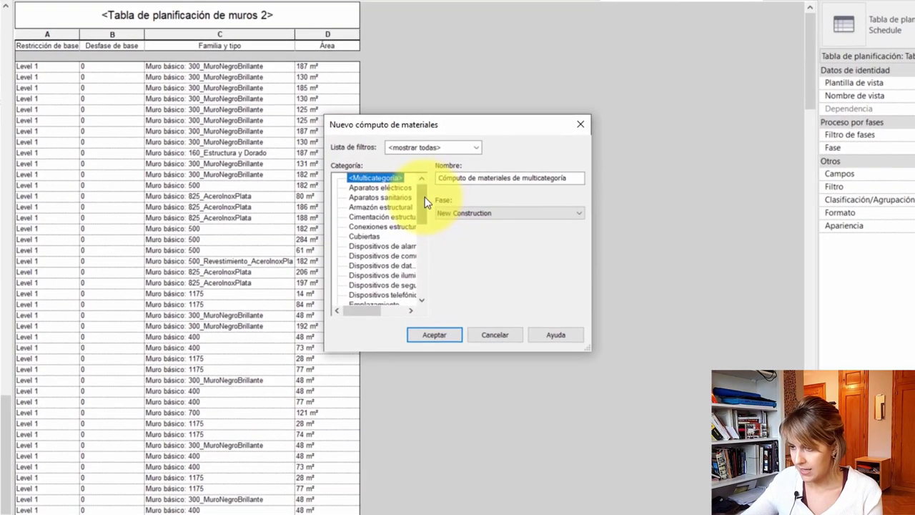
left_click_drag(431, 212, 426, 262)
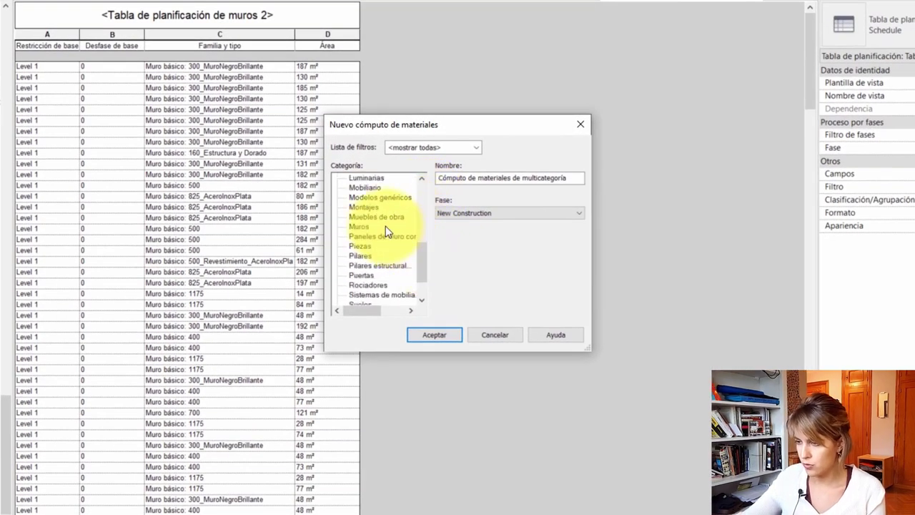
left_click(360, 226)
left_click(496, 213)
left_click(497, 213)
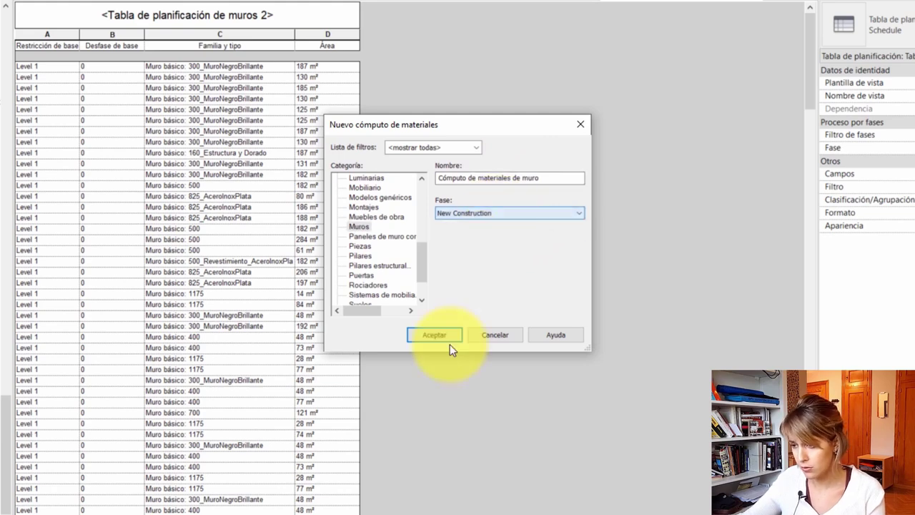
left_click(441, 340)
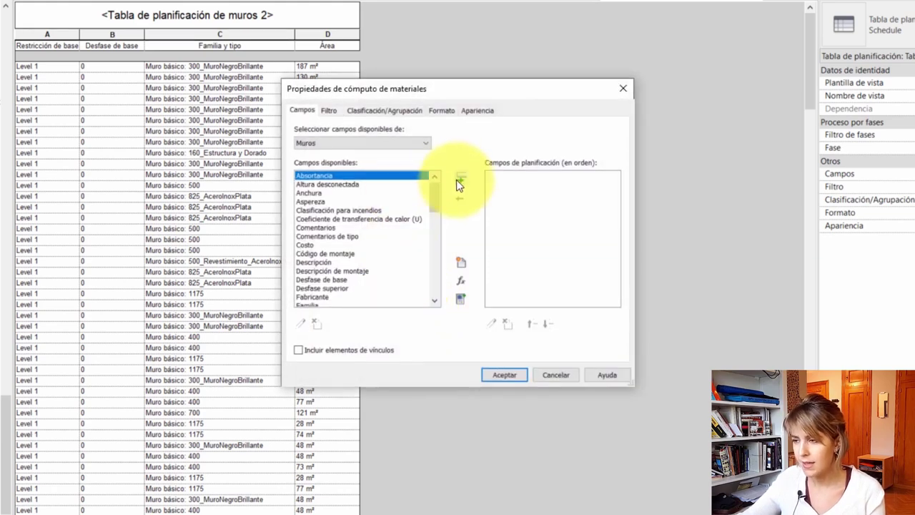
Add Familia y tipo, Anchura and Longitud to the takeoff's columns.
left_click_drag(437, 210, 432, 268)
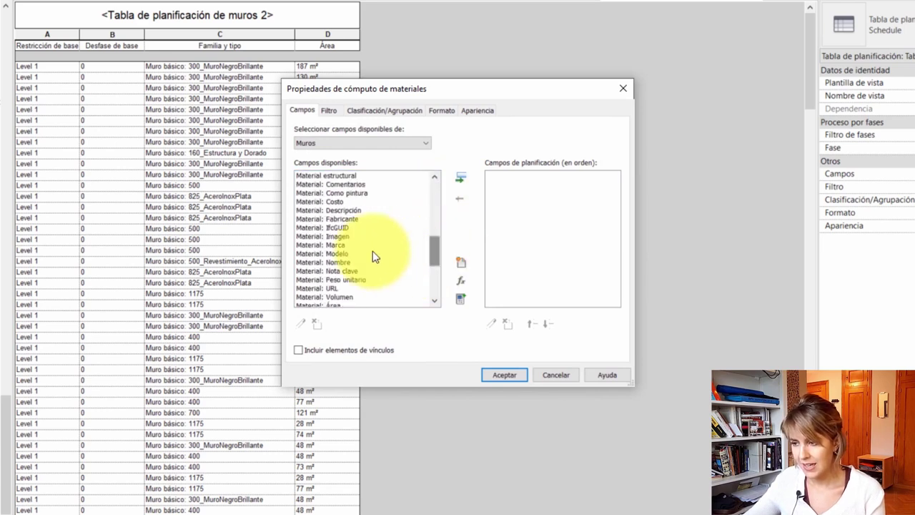
left_click_drag(336, 252, 307, 281)
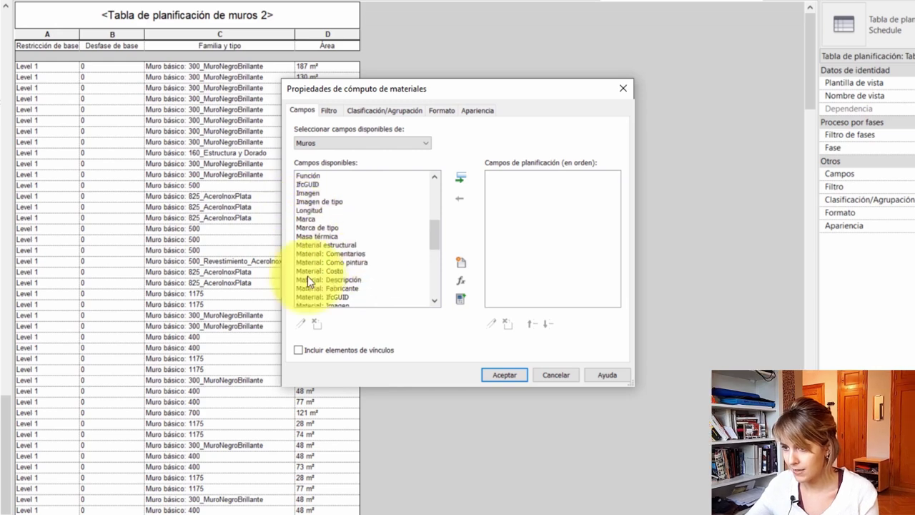
scroll(311, 286, "down", 3)
scroll(317, 271, "up", 4)
left_click(315, 244)
left_click(462, 180)
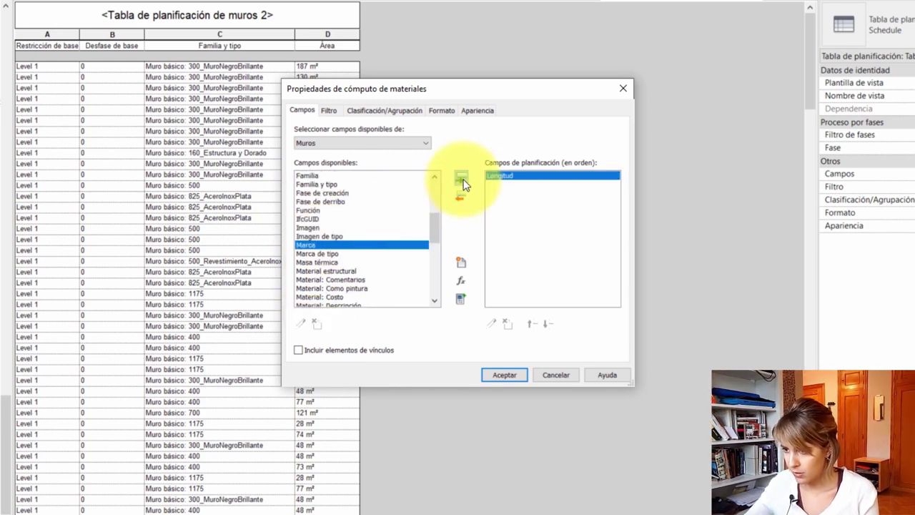
scroll(315, 243, "up", 3)
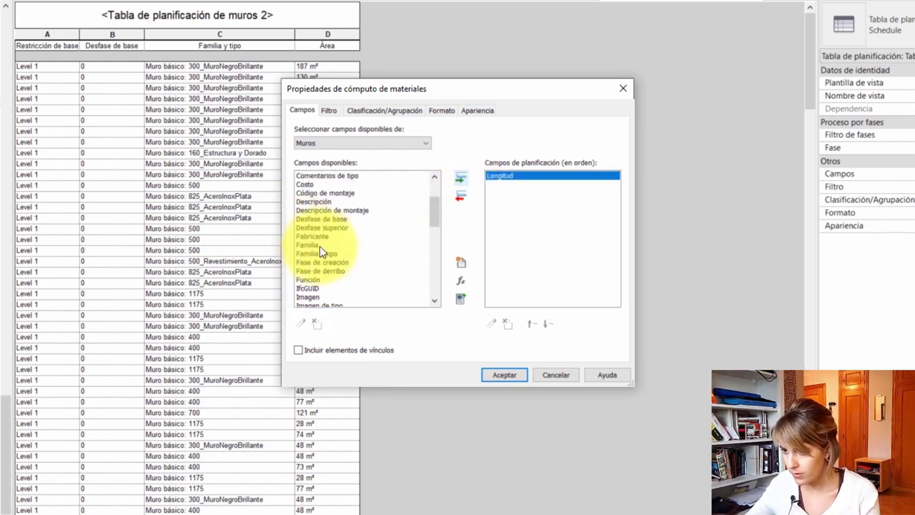
left_click(319, 251)
left_click(462, 178)
left_click(530, 323)
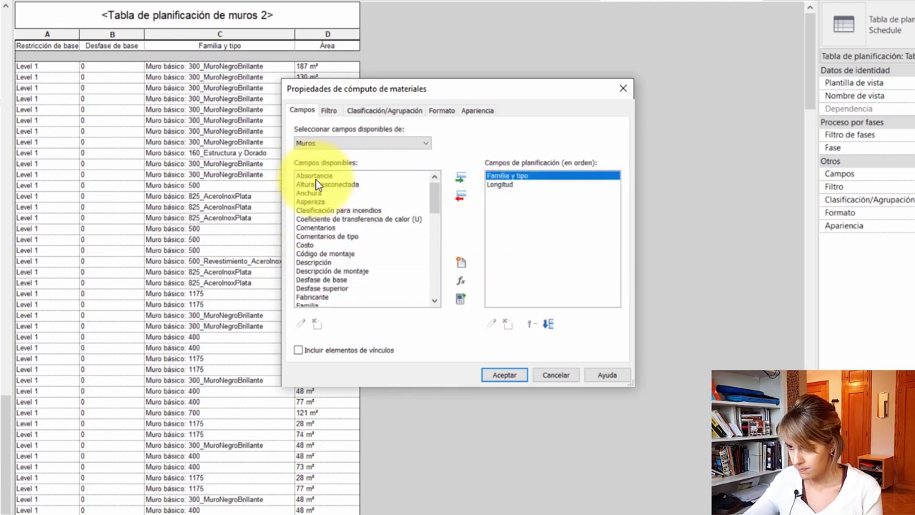
left_click(461, 178)
mouse_move(435, 200)
left_mouse_down()
mouse_move(444, 255)
mouse_move(445, 230)
left_mouse_up()
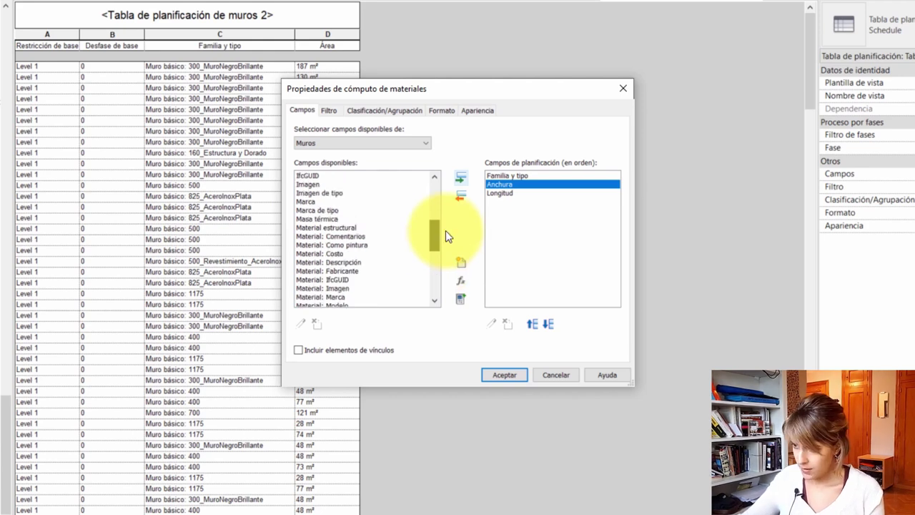
Add Material: Descripción and Material: Área, then widen the Familia y tipo and Descripción columns.
left_click(357, 229)
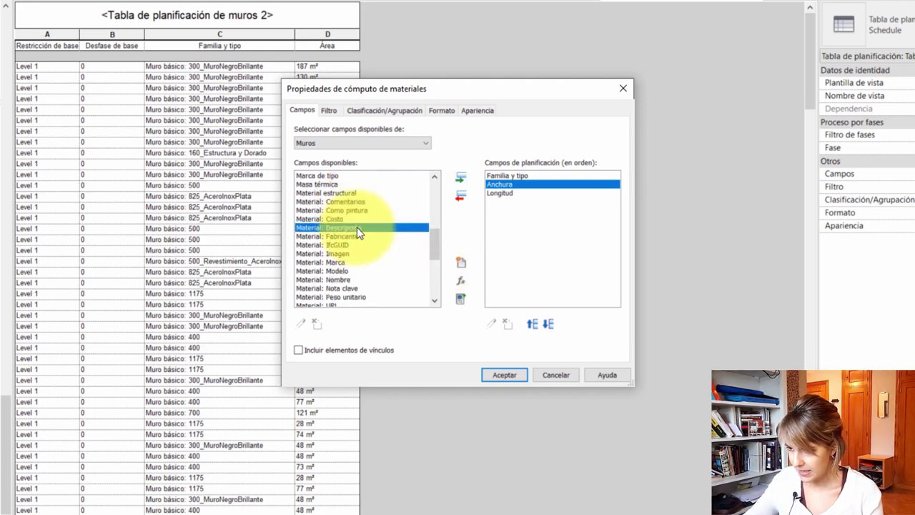
left_click(460, 178)
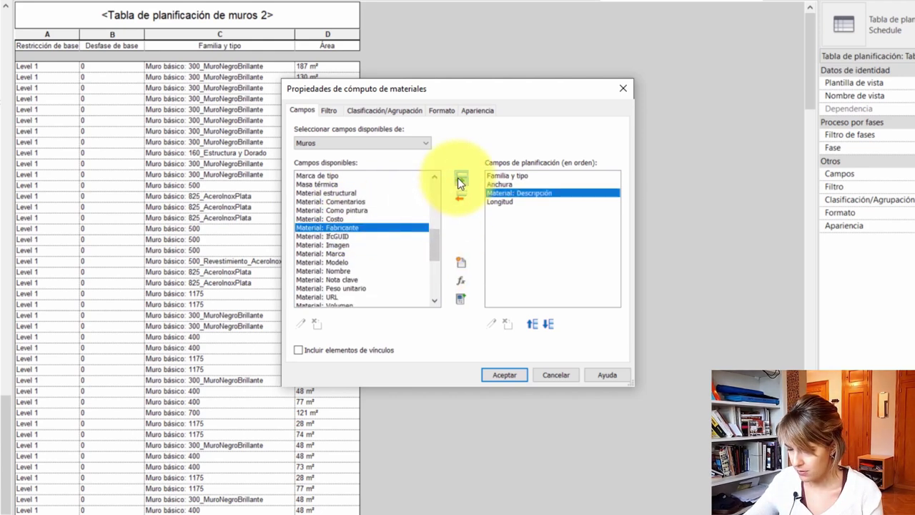
left_click(546, 323)
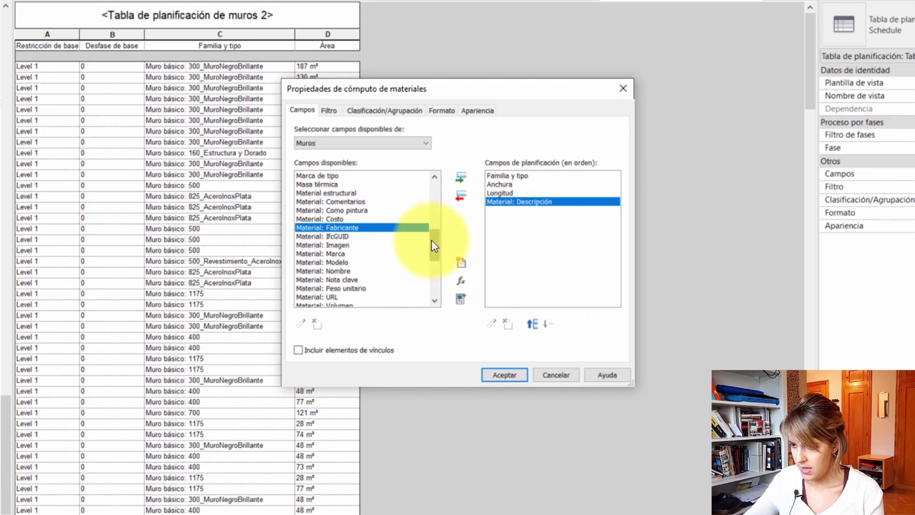
scroll(347, 274, "down", 2)
left_click(347, 271)
left_click(462, 183)
left_click(516, 377)
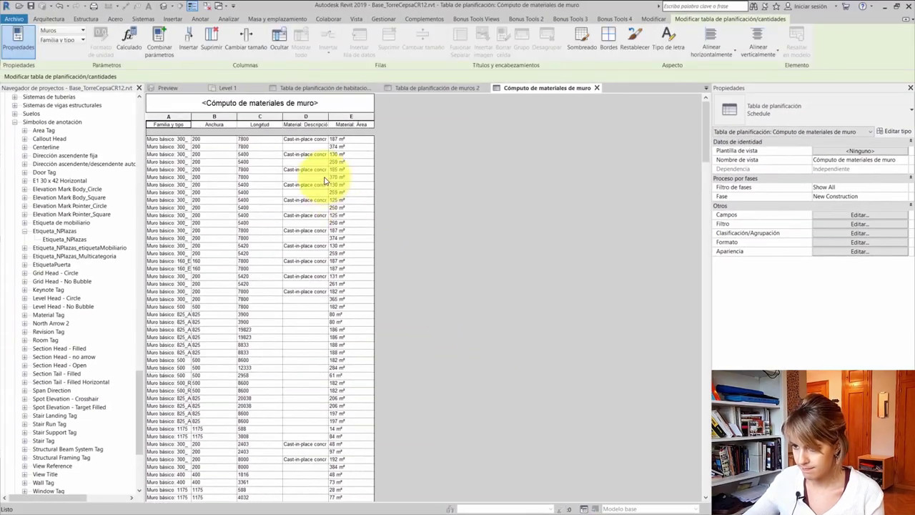
left_click_drag(329, 117, 410, 117)
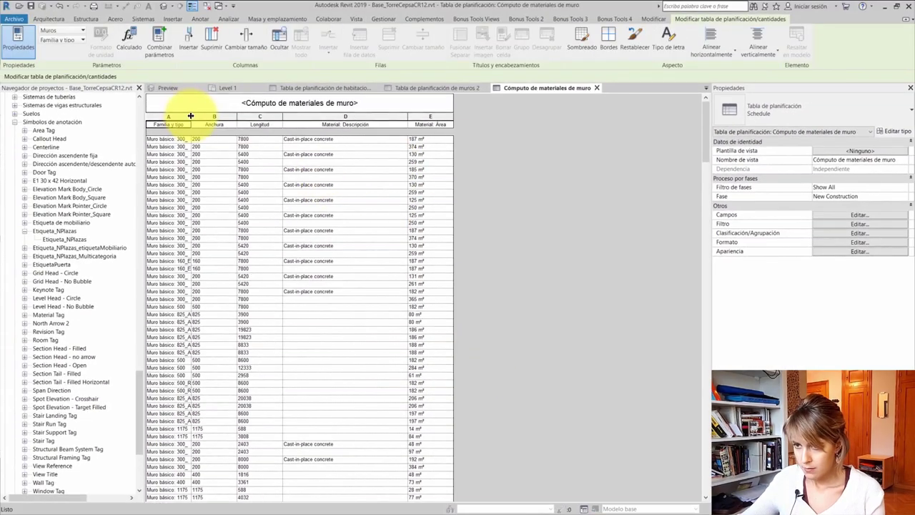
left_click_drag(191, 117, 261, 117)
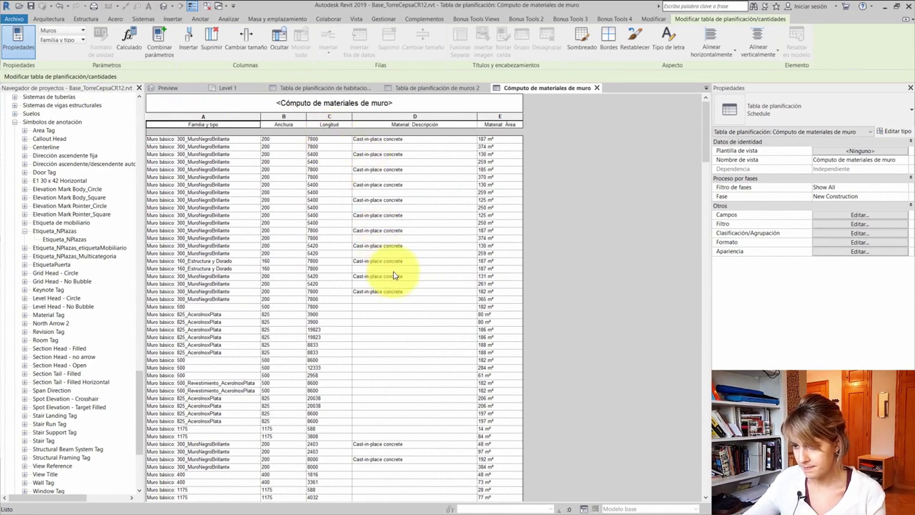
Select the 500_Revestimiento_AceroInoxPlata wall row further down the takeoff.
scroll(408, 286, "down", 5)
scroll(417, 282, "down", 5)
scroll(418, 281, "down", 5)
scroll(418, 280, "down", 3)
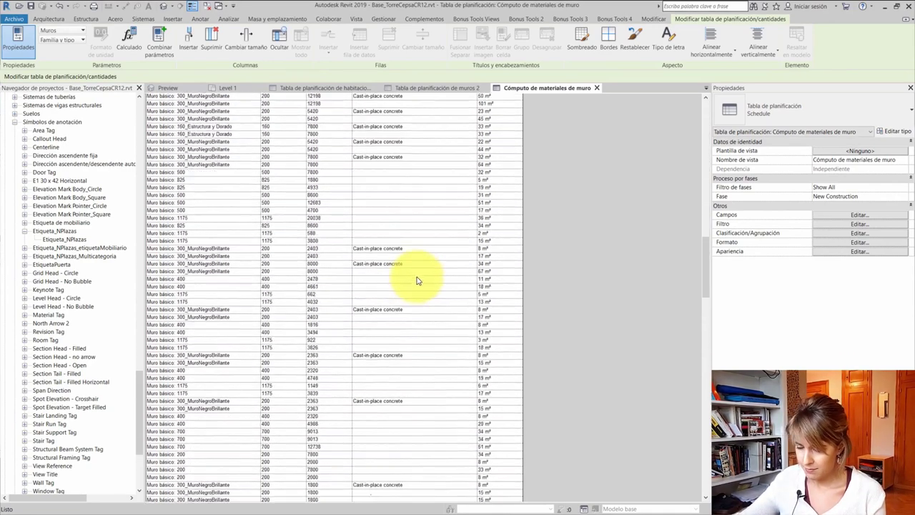
scroll(419, 279, "down", 3)
scroll(418, 280, "down", 3)
scroll(418, 279, "down", 3)
scroll(419, 279, "down", 3)
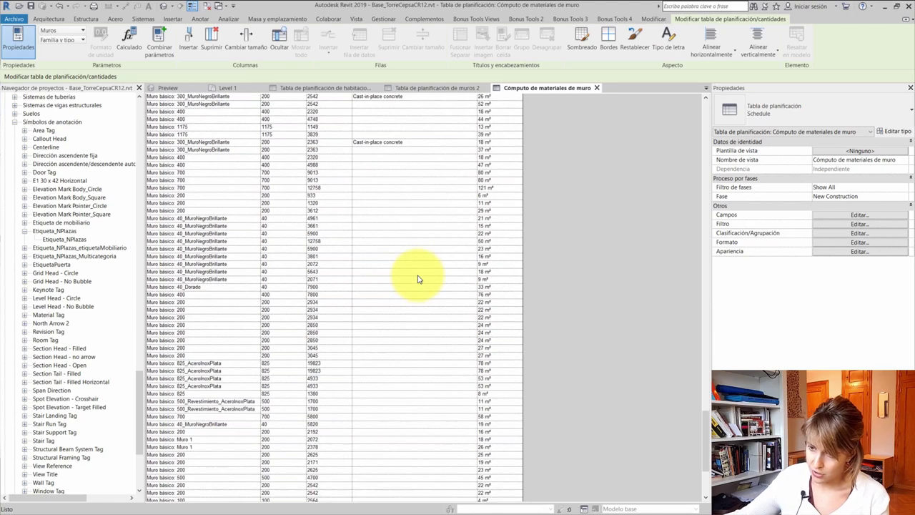
scroll(419, 277, "down", 3)
left_click(234, 252)
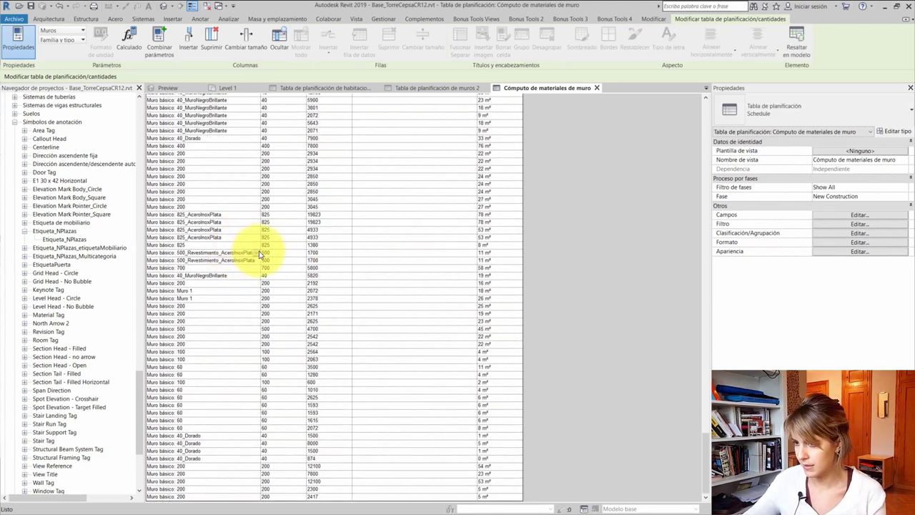
Highlight the 500_Revestimiento_AceroInoxPlata wall in the model and zoom to it in the Site plan.
left_click(801, 33)
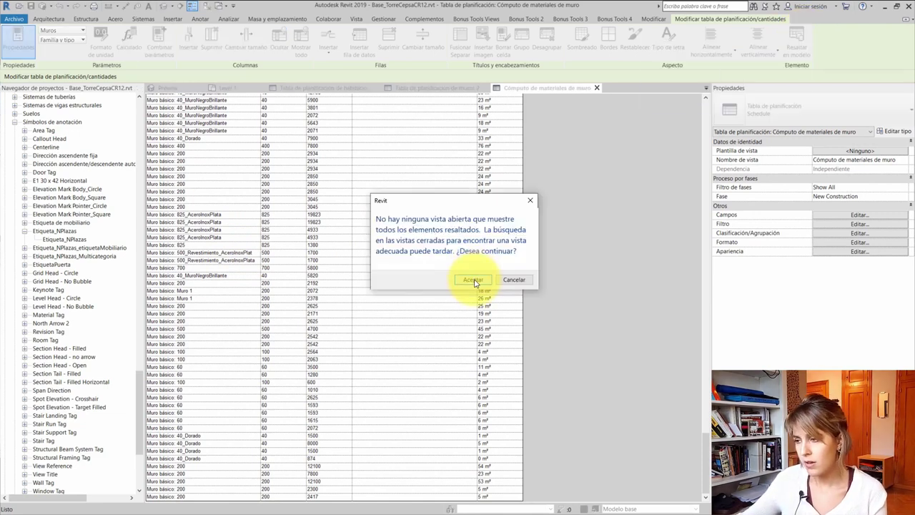
left_click(474, 280)
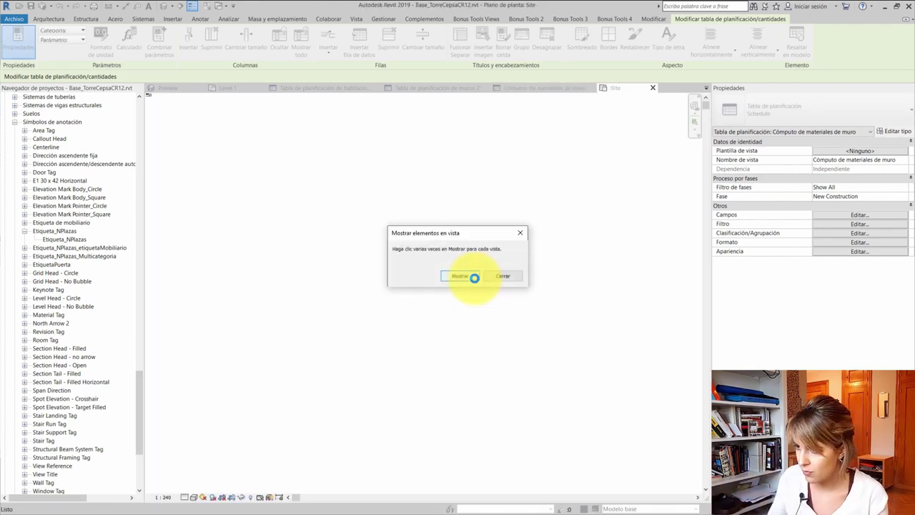
left_click(474, 278)
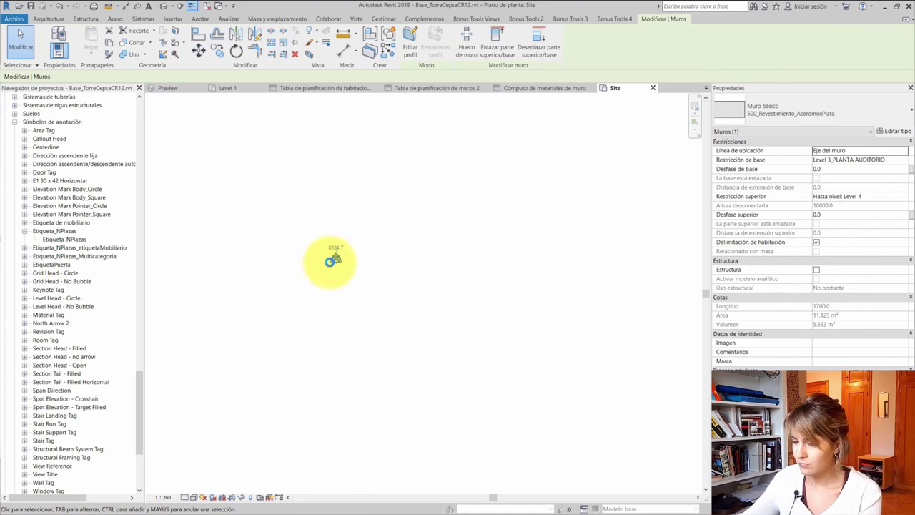
left_click_drag(332, 259, 318, 198)
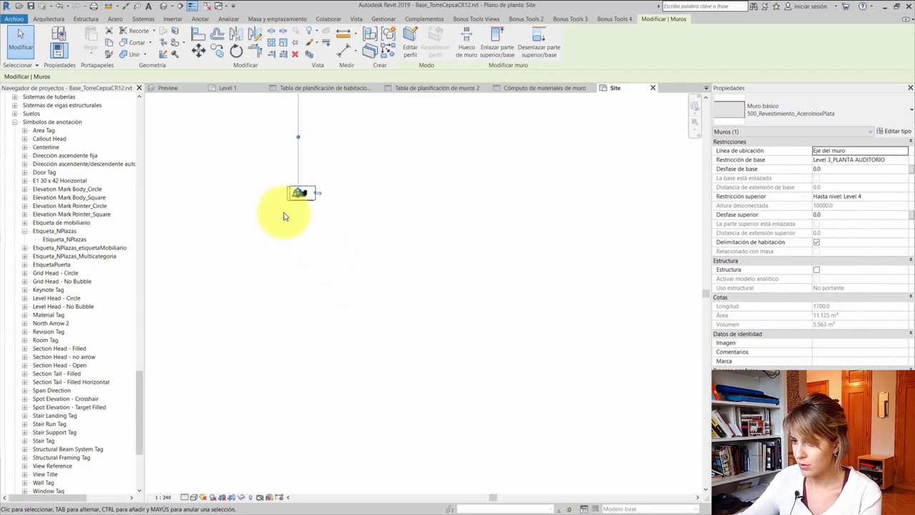
scroll(318, 198, "up", 1)
scroll(318, 198, "up", 2)
scroll(314, 193, "up", 2)
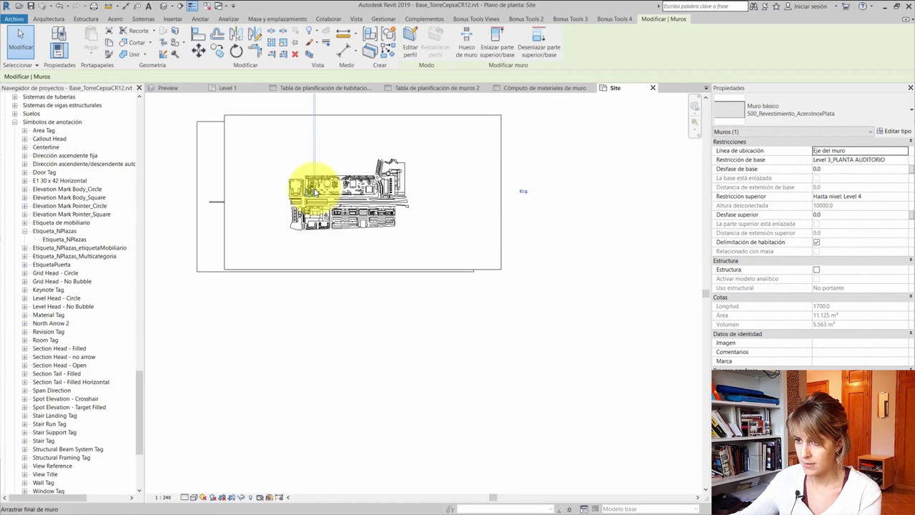
scroll(575, 208, "up", 3)
scroll(575, 209, "up", 2)
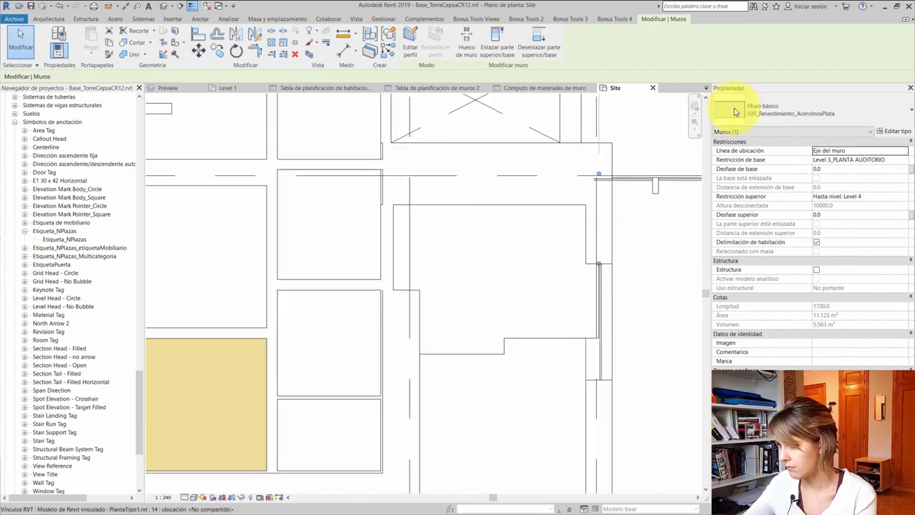
Add a description to the wall layer's A5_AceroInoxidablePlata material and close all dialogs.
left_click(892, 133)
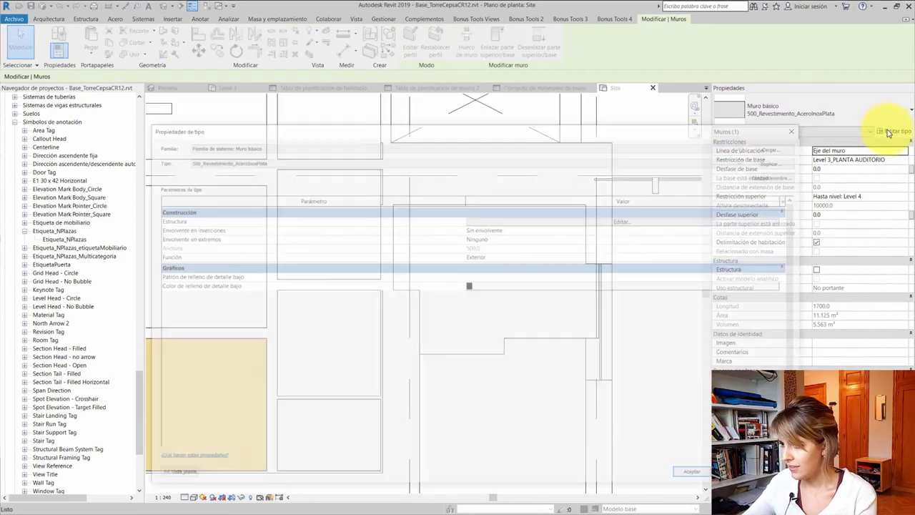
left_click(497, 219)
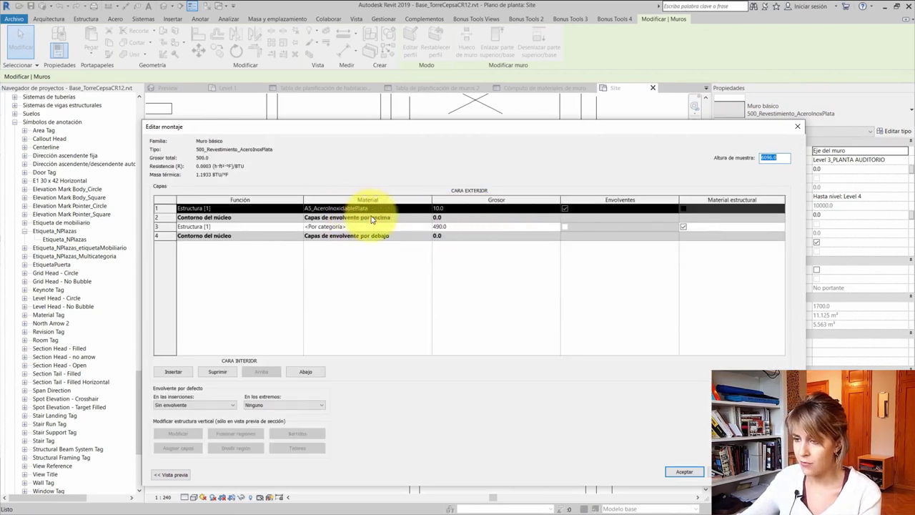
left_click(427, 207)
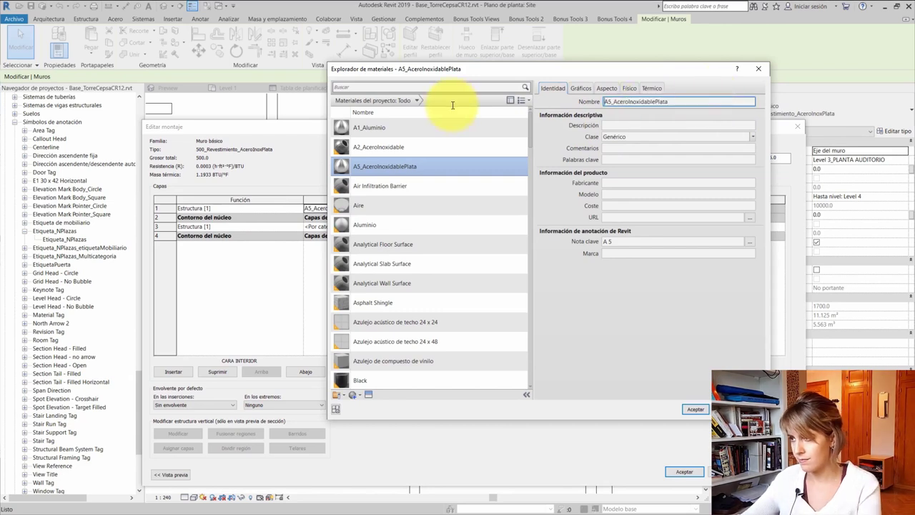
left_click(610, 128)
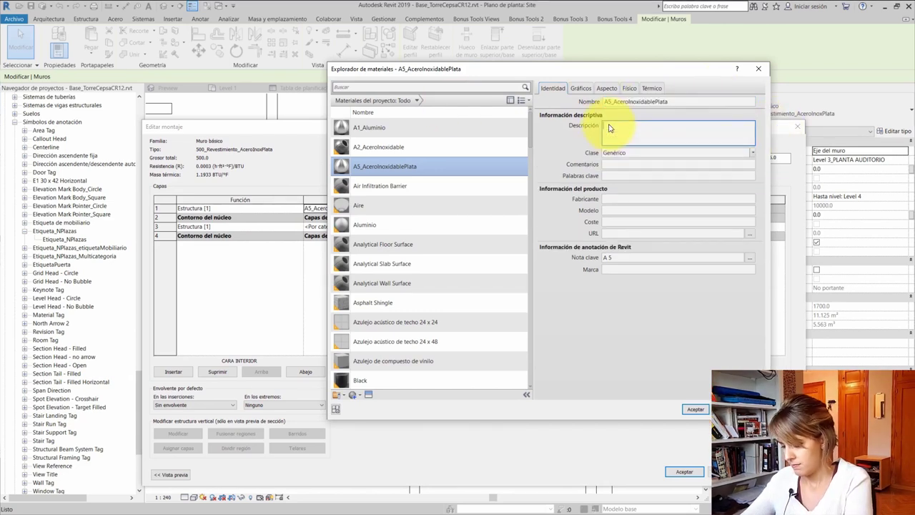
left_click(696, 409)
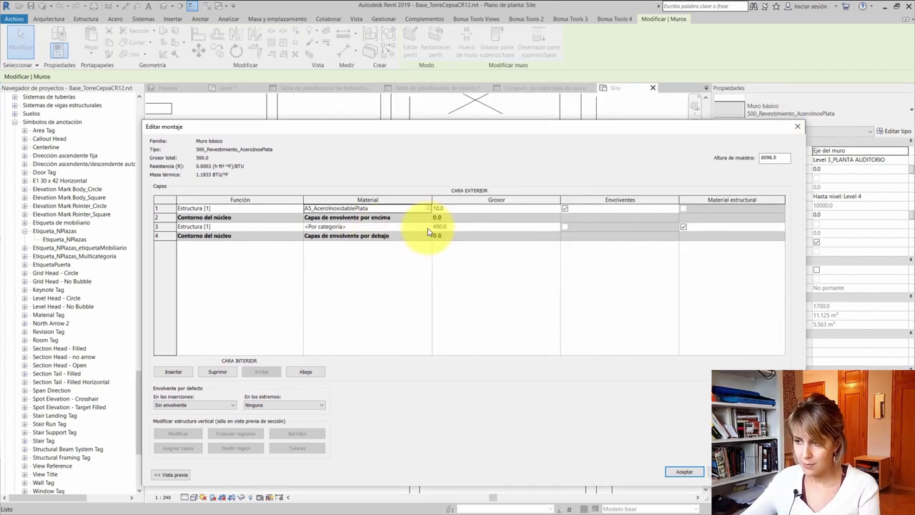
left_click(685, 471)
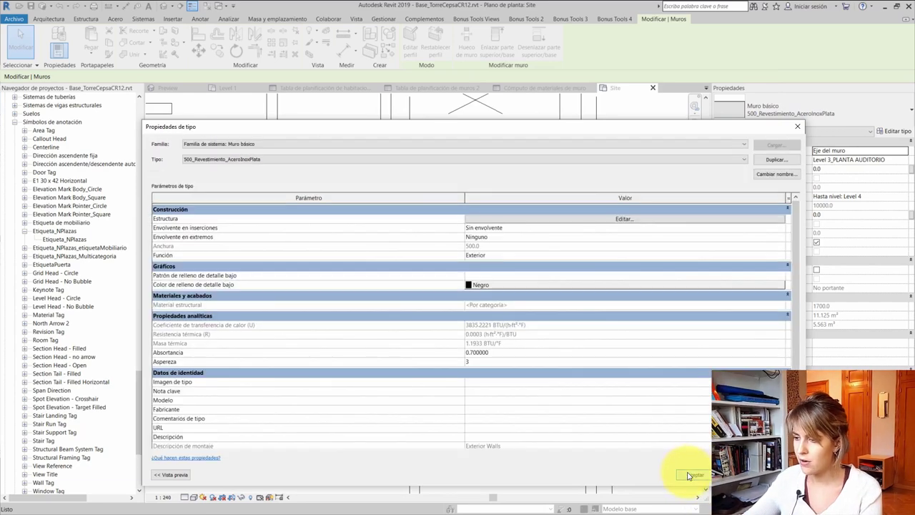
left_click(688, 476)
left_click(212, 6)
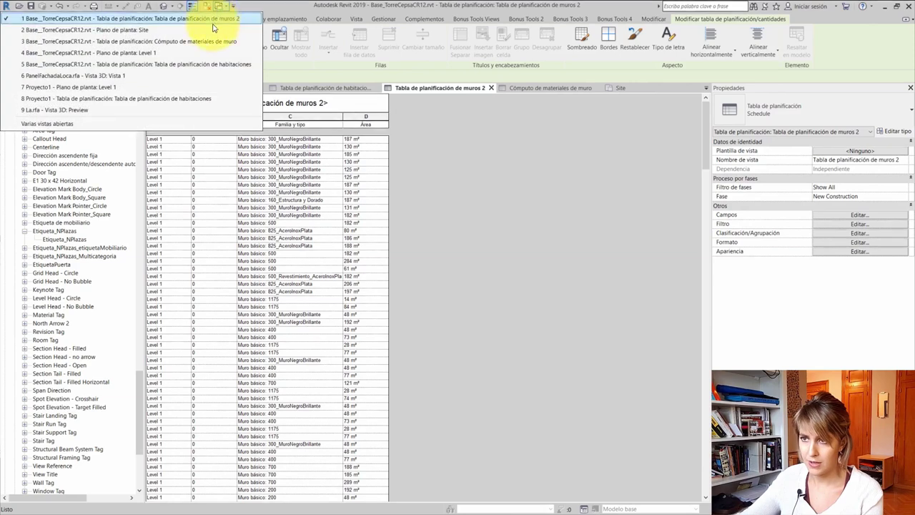
Return to the top of the 'Cómputo de materiales de muro' takeoff, then go to the Vista ribbon.
left_click(215, 41)
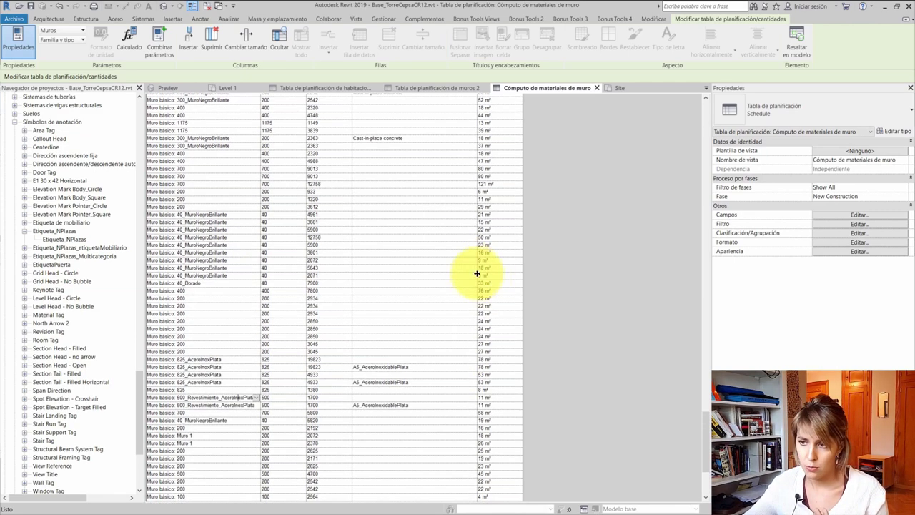
scroll(473, 266, "up", 5)
scroll(474, 266, "up", 5)
scroll(471, 268, "up", 5)
scroll(472, 270, "up", 5)
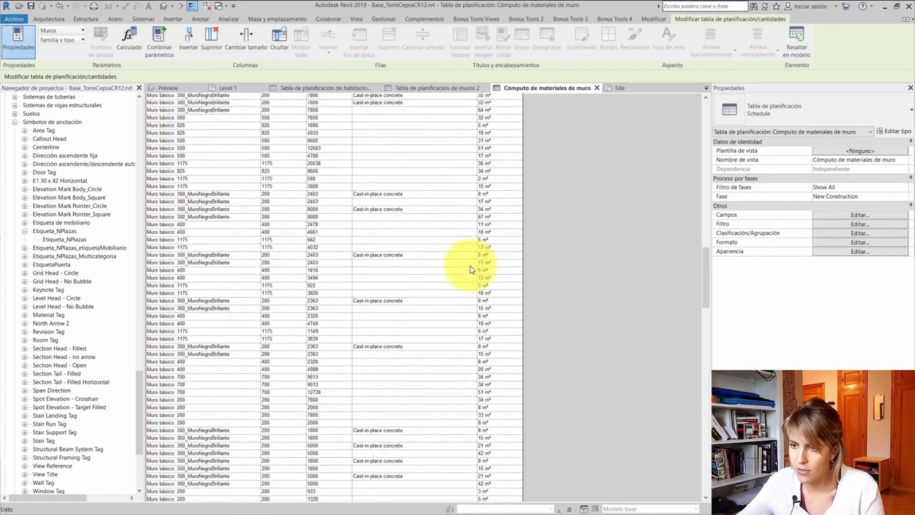
scroll(472, 270, "up", 3)
scroll(472, 270, "up", 5)
scroll(472, 269, "up", 5)
scroll(471, 270, "up", 5)
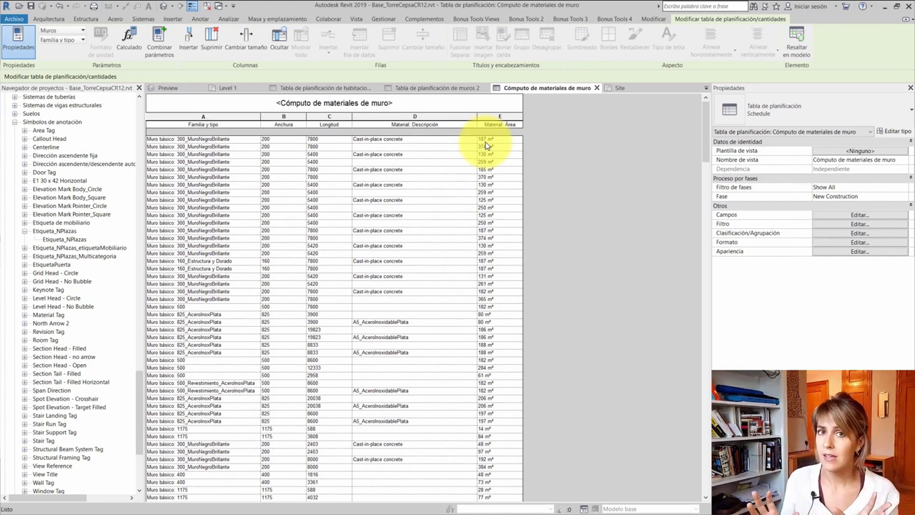
left_click(355, 18)
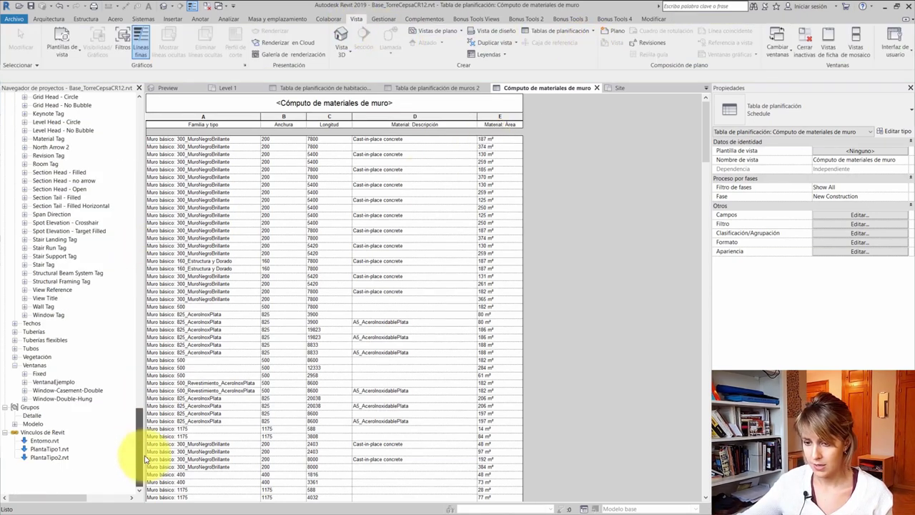
Start a new Lista de vistas schedule and add the Nombre de vista field.
left_click_drag(137, 422, 119, 138)
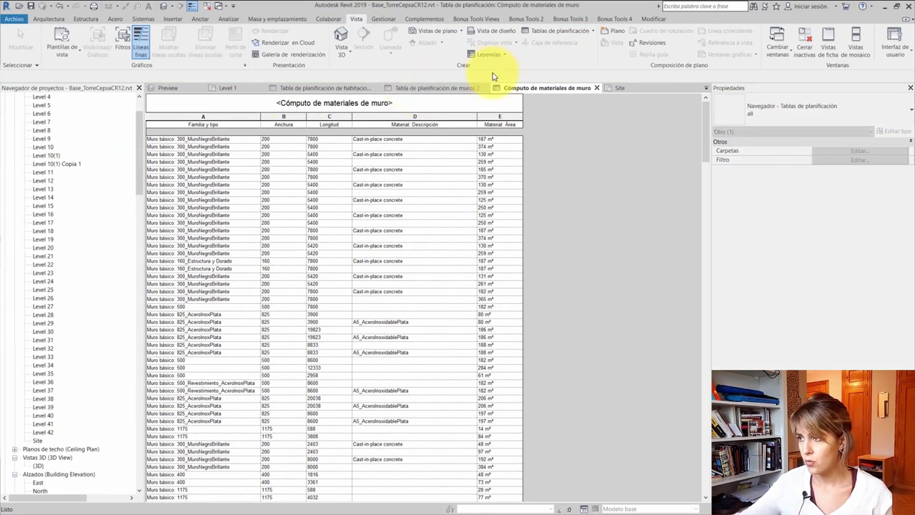
left_click(560, 32)
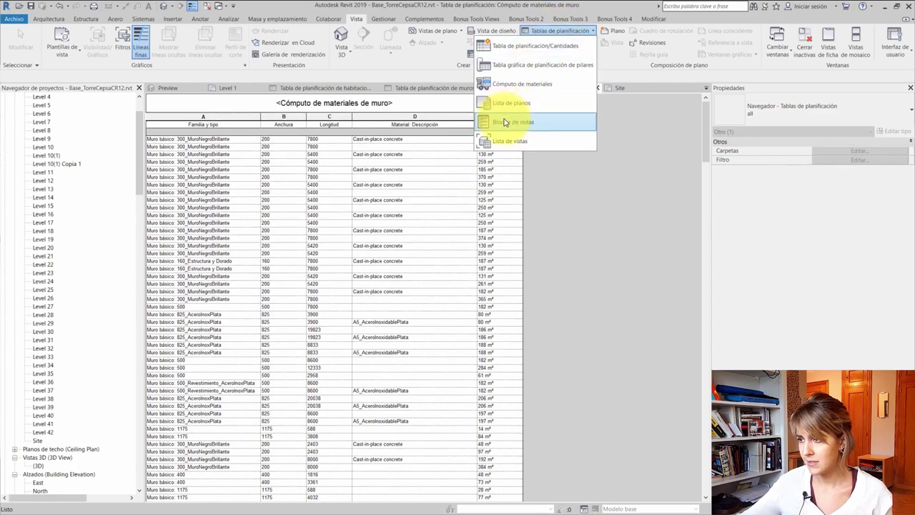
left_click(520, 141)
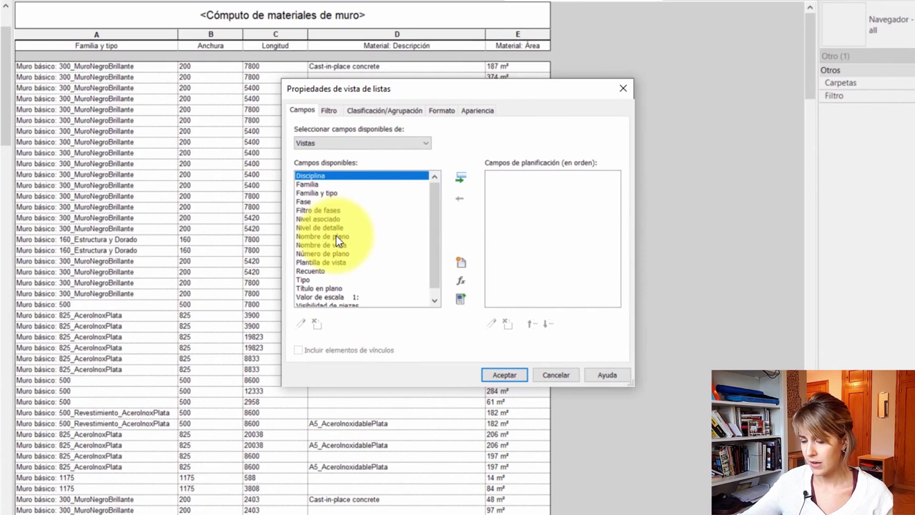
left_click(336, 236)
left_click(354, 244)
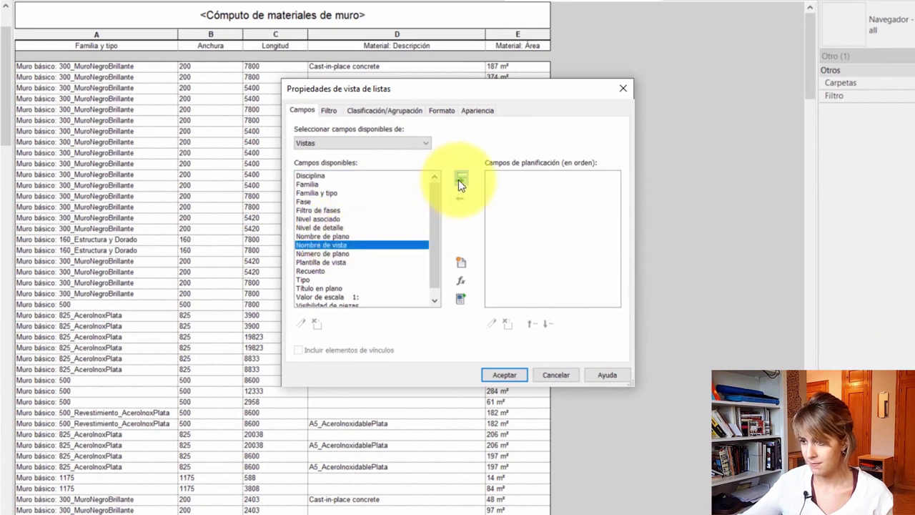
left_click(458, 180)
Add Nombre de plano, Valor de escala and Disciplina fields, moving Disciplina up after Nombre de vista.
left_click(364, 237)
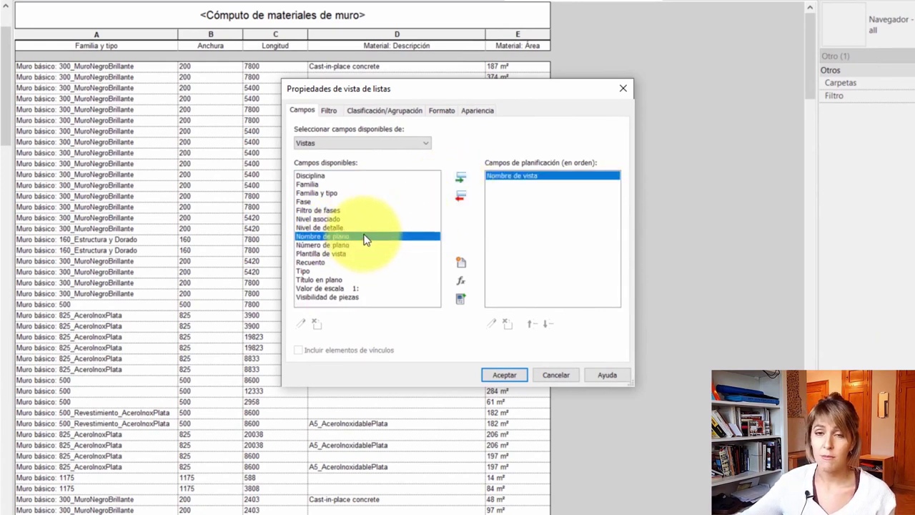
left_click(461, 177)
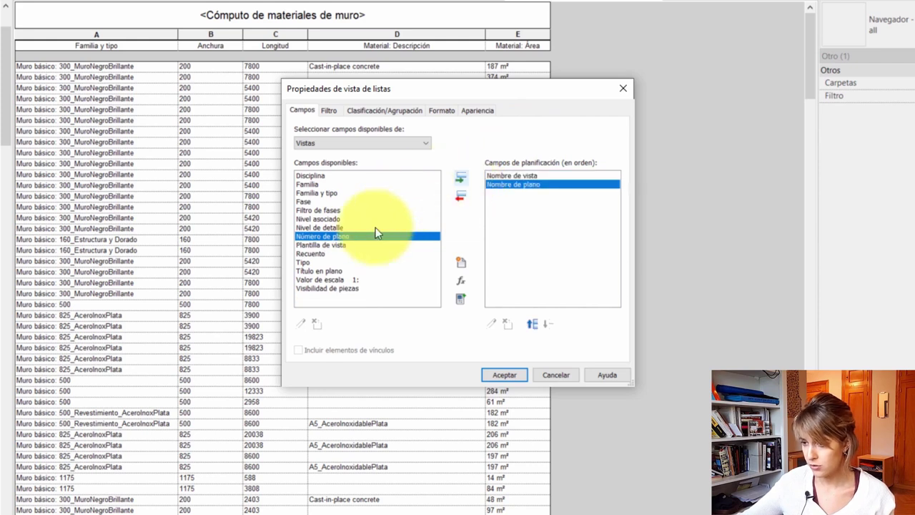
left_click(354, 280)
left_click(460, 180)
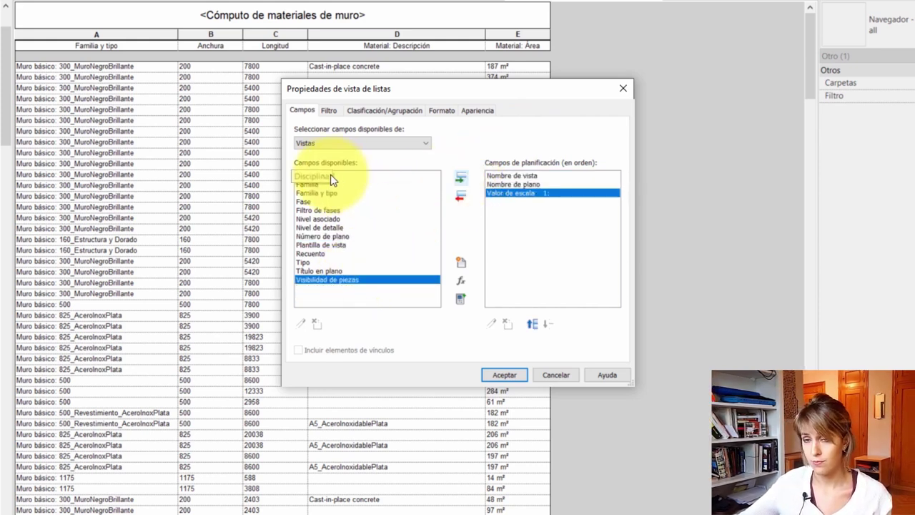
left_click(330, 176)
left_click(463, 179)
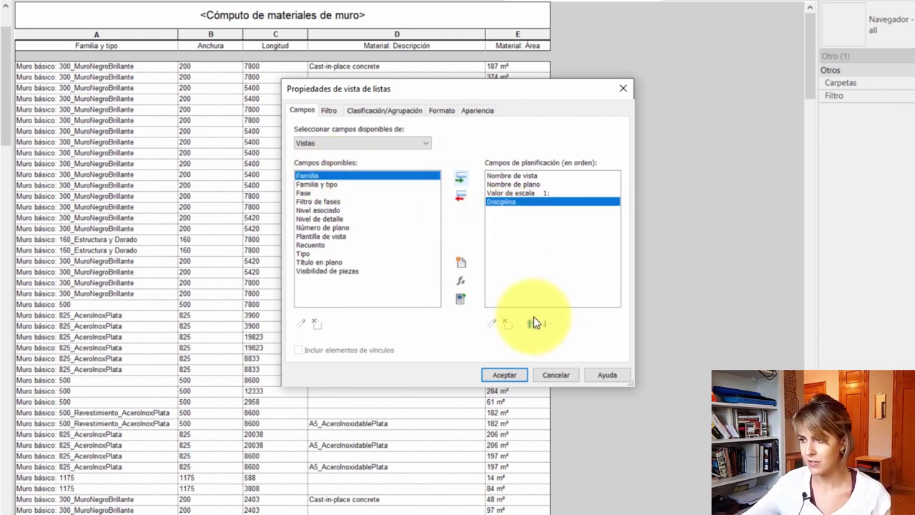
left_click(533, 324)
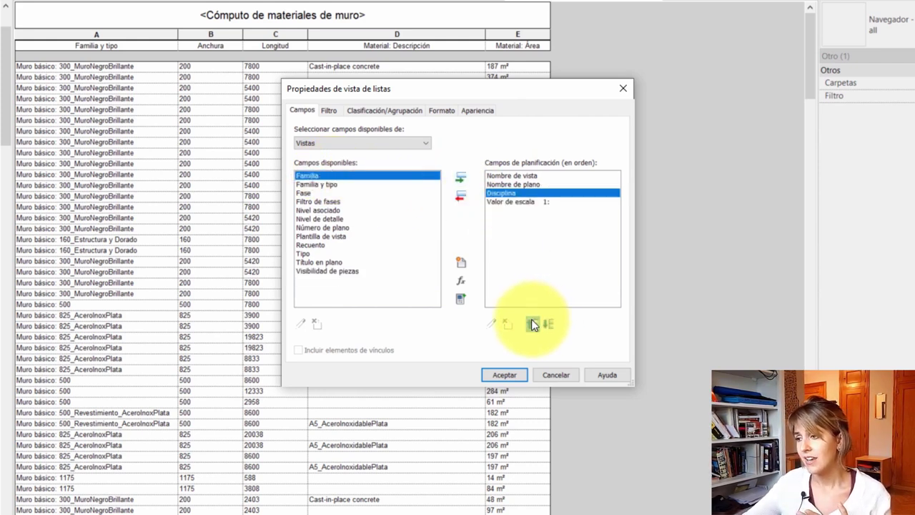
left_click(533, 324)
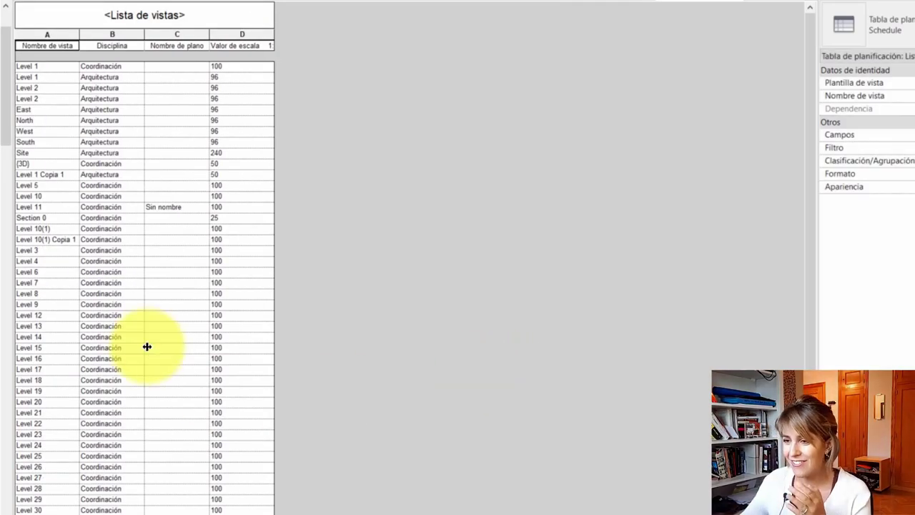
Drag the Valor de escala and Nombre de vista column edges wider in the Lista de vistas.
left_click_drag(207, 33, 224, 36)
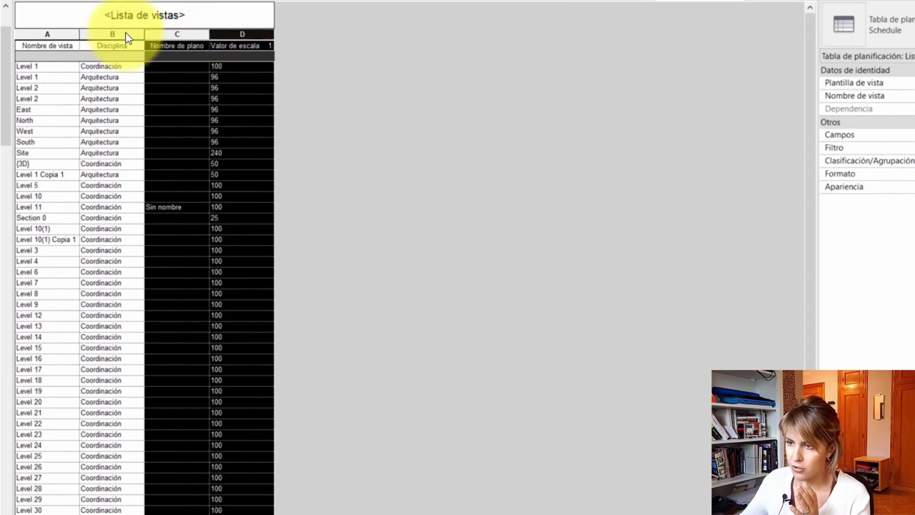
key("Escape")
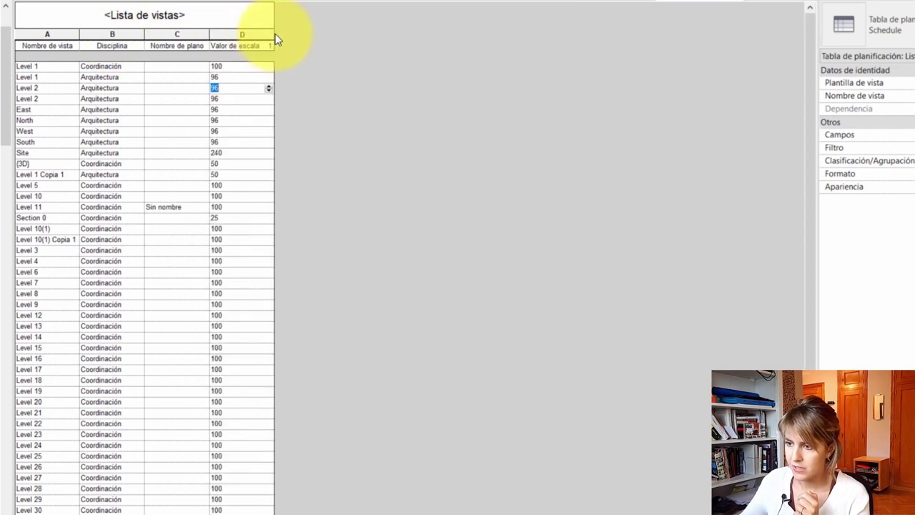
left_click_drag(272, 40, 416, 44)
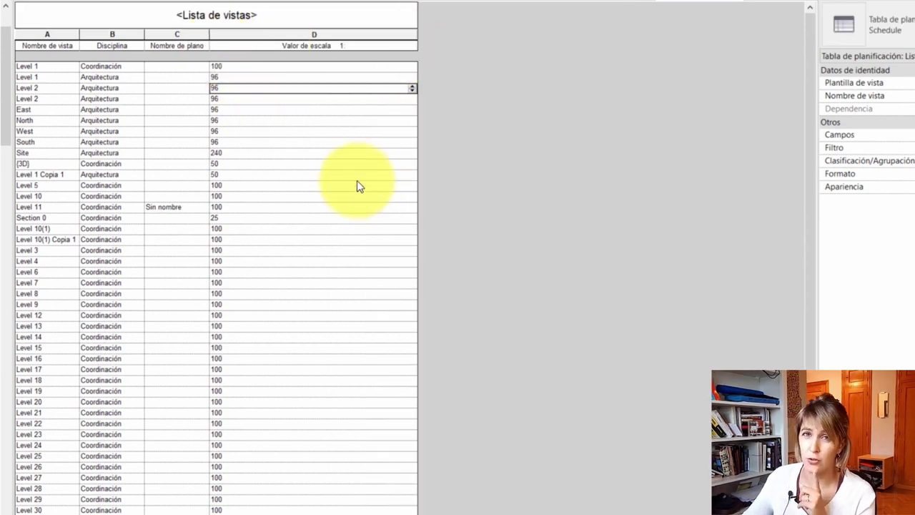
scroll(261, 258, "down", 2)
scroll(286, 247, "down", 1)
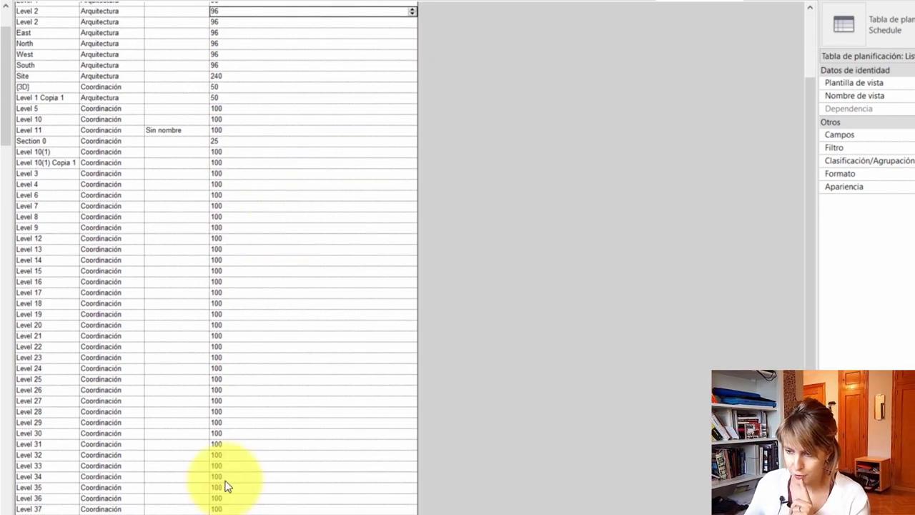
scroll(226, 486, "up", 3)
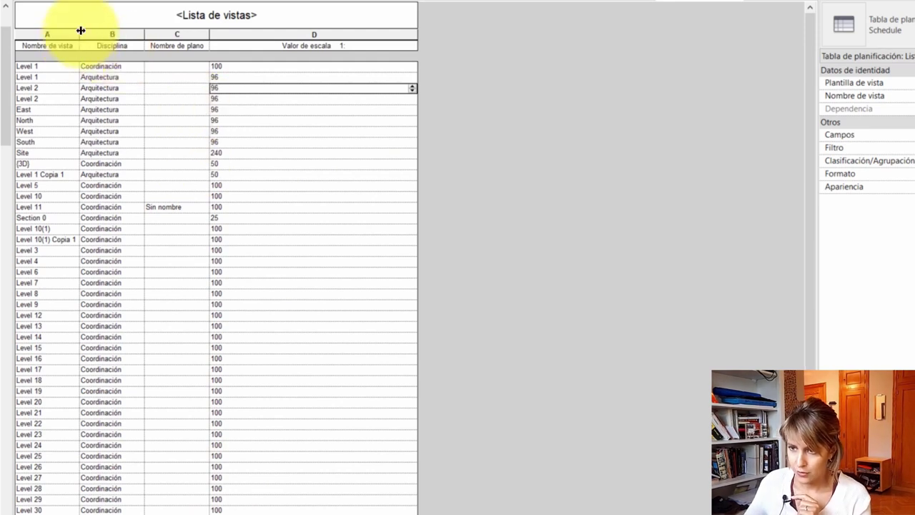
left_click_drag(81, 30, 102, 31)
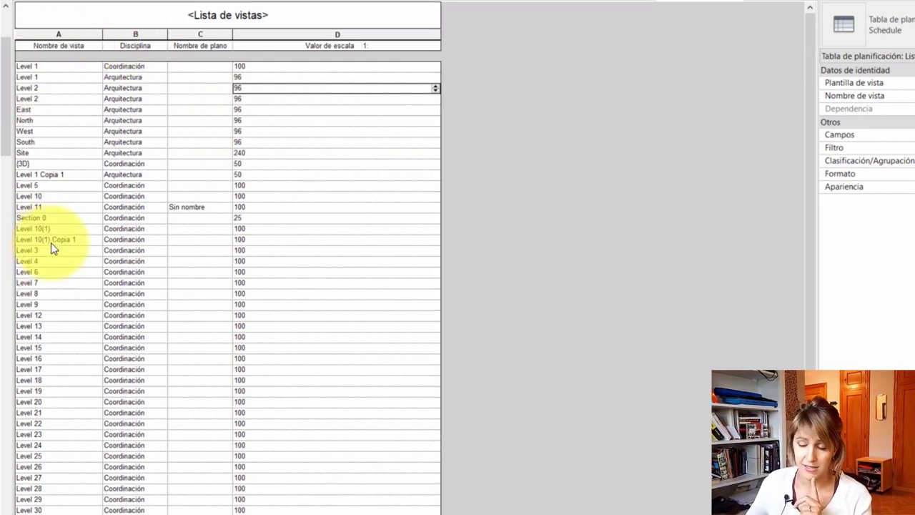
scroll(61, 286, "down", 1)
scroll(86, 301, "up", 1)
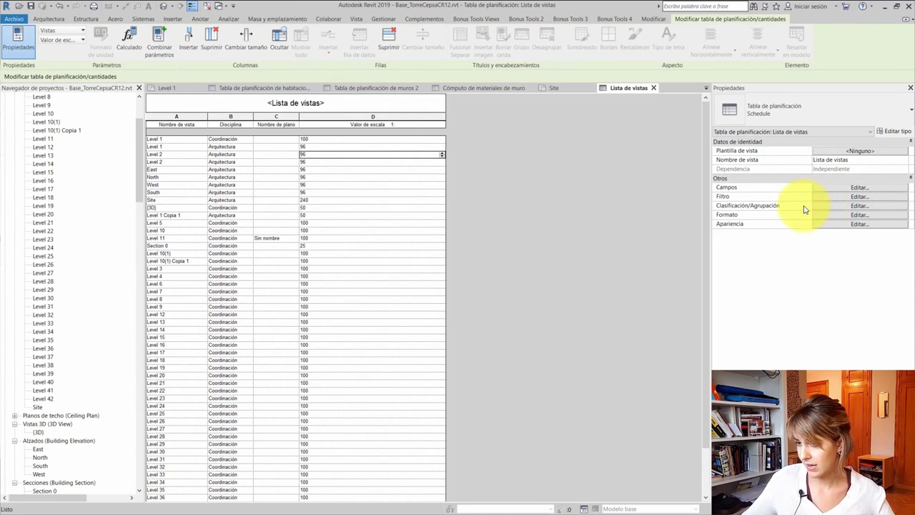
Select the Level 11 floor plan placed on sheet A101 in the Project Browser.
scroll(57, 368, "down", 5)
left_click(20, 331)
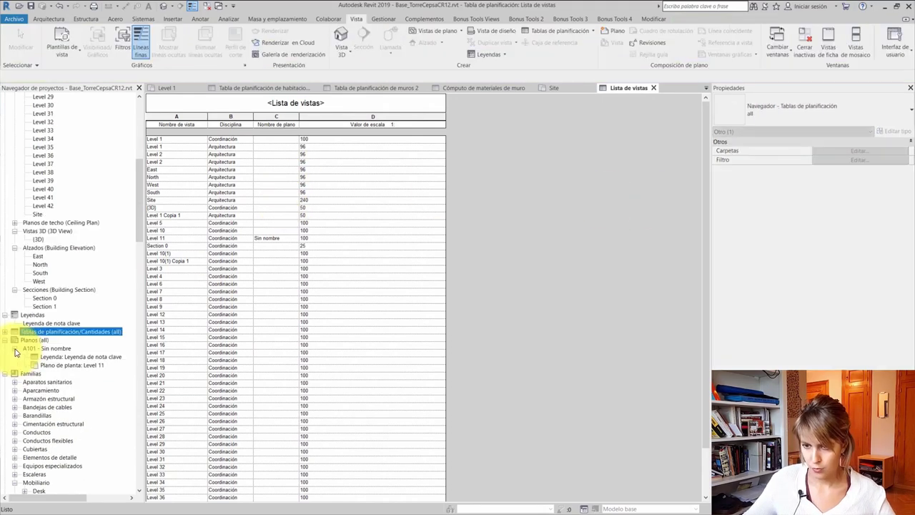
left_click(71, 366)
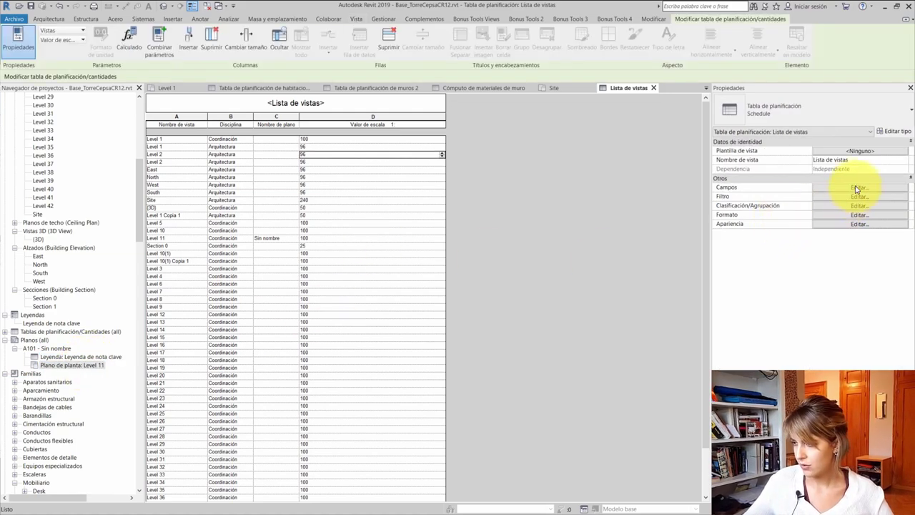
Sort the Lista de vistas by Nombre de plano, with a header and blank line per group.
left_click(859, 206)
left_click(431, 185)
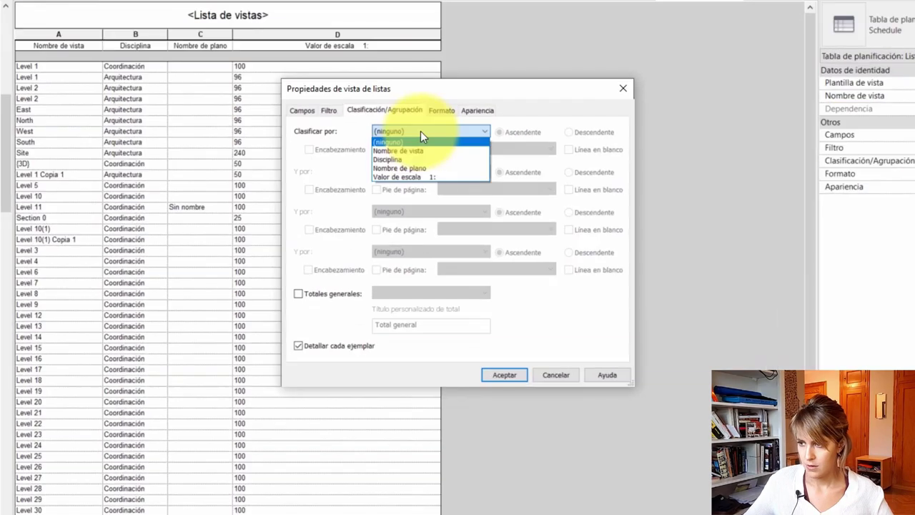
left_click(424, 168)
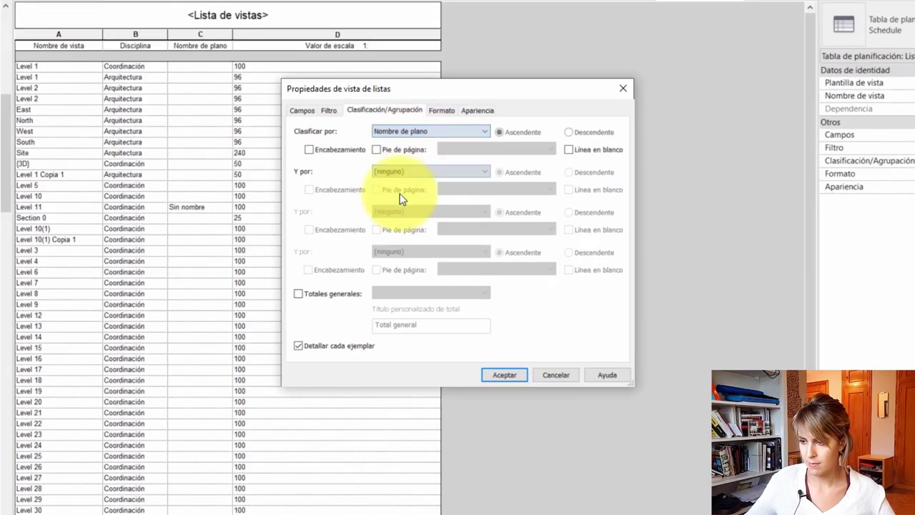
left_click(509, 375)
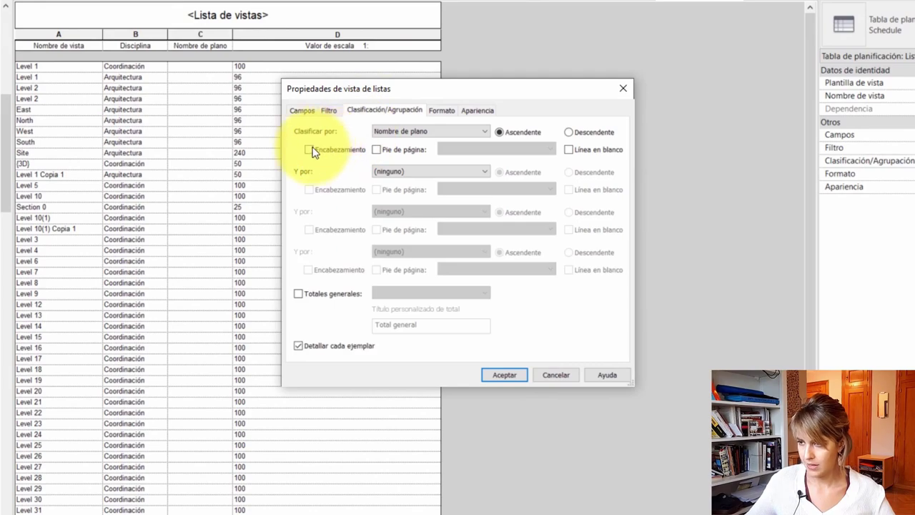
left_click(309, 149)
left_click(569, 150)
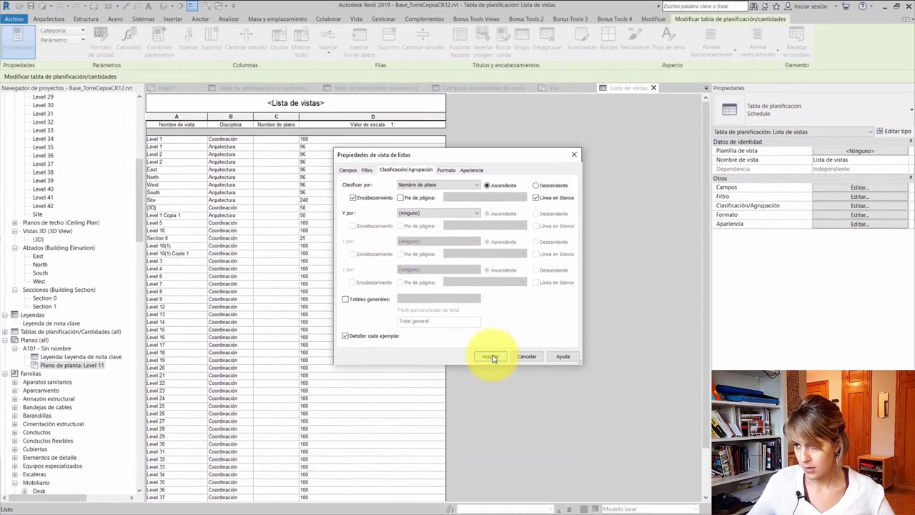
left_click(492, 356)
scroll(205, 168, "down", 3)
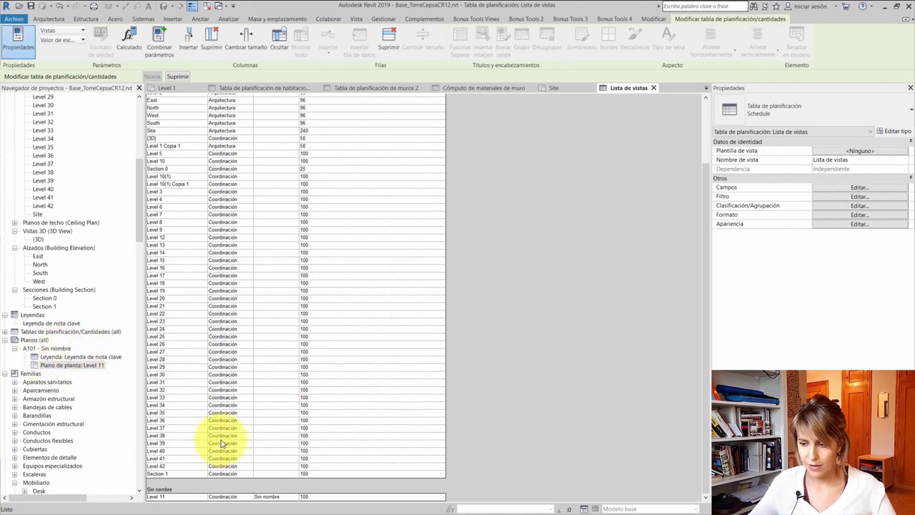
scroll(333, 218, "up", 3)
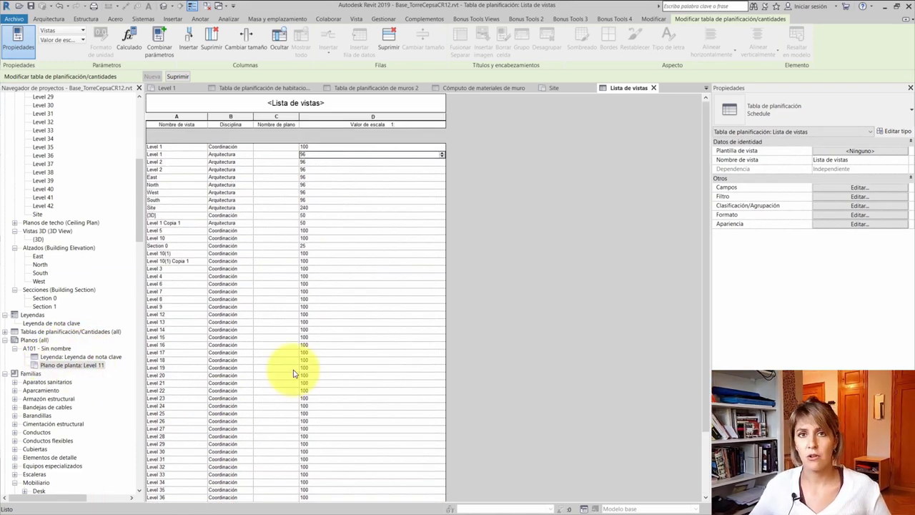